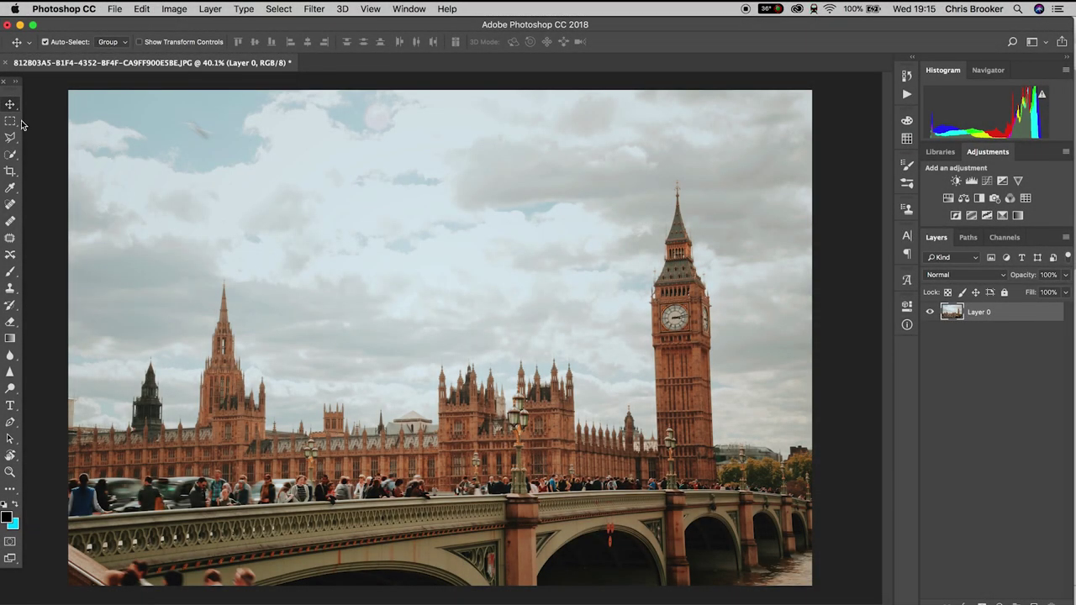
Quick-select the bridge, the crowd and the Parliament buildings using a 365 px selection brush
left_click_drag(11, 160, 51, 157)
key("super+plus")
mouse_move(160, 481)
left_mouse_down()
mouse_move(374, 339)
mouse_move(323, 362)
left_mouse_up()
left_click(128, 43)
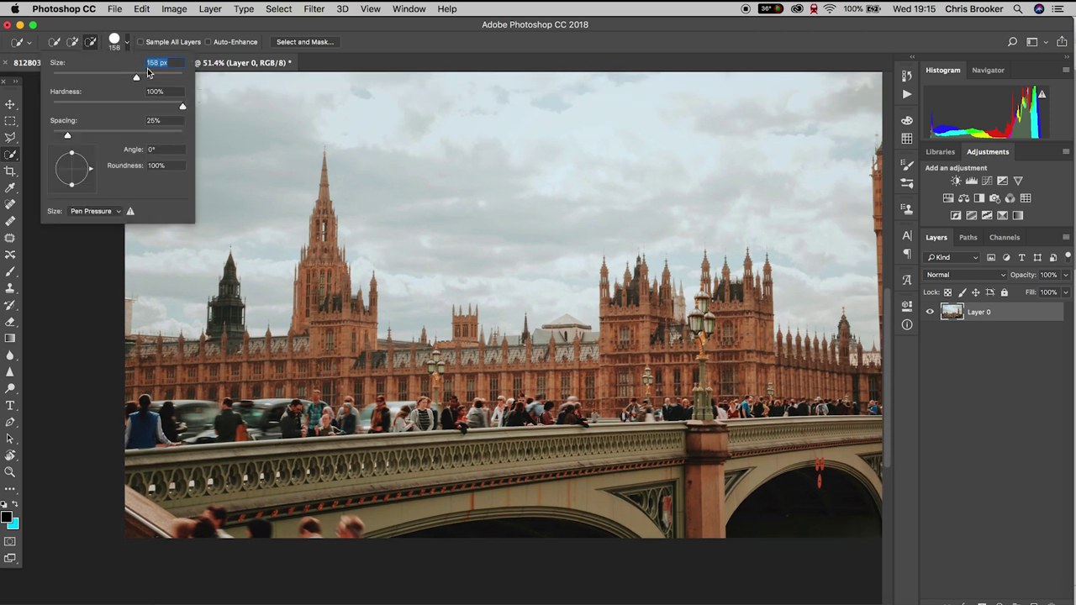
key("Return")
mouse_move(160, 504)
left_mouse_down()
mouse_move(451, 514)
mouse_move(778, 496)
left_mouse_up()
mouse_move(786, 437)
left_mouse_down()
mouse_move(698, 424)
mouse_move(664, 391)
mouse_move(474, 382)
left_mouse_up()
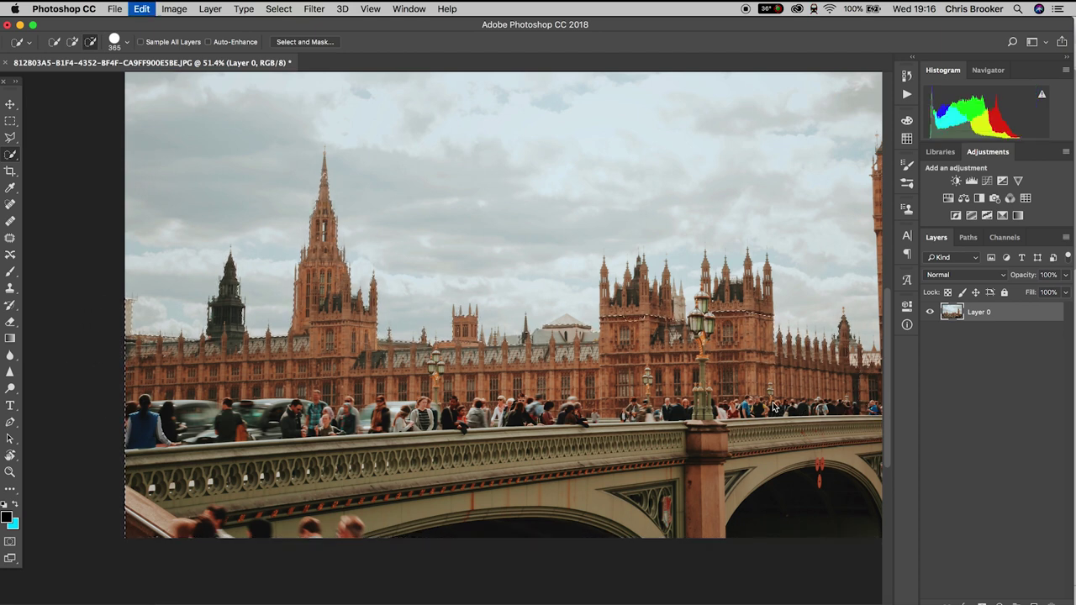
Copy the selected buildings to a new layer and toggle the original photo layer off and on to check the cutout
key("super+j")
left_click(931, 330)
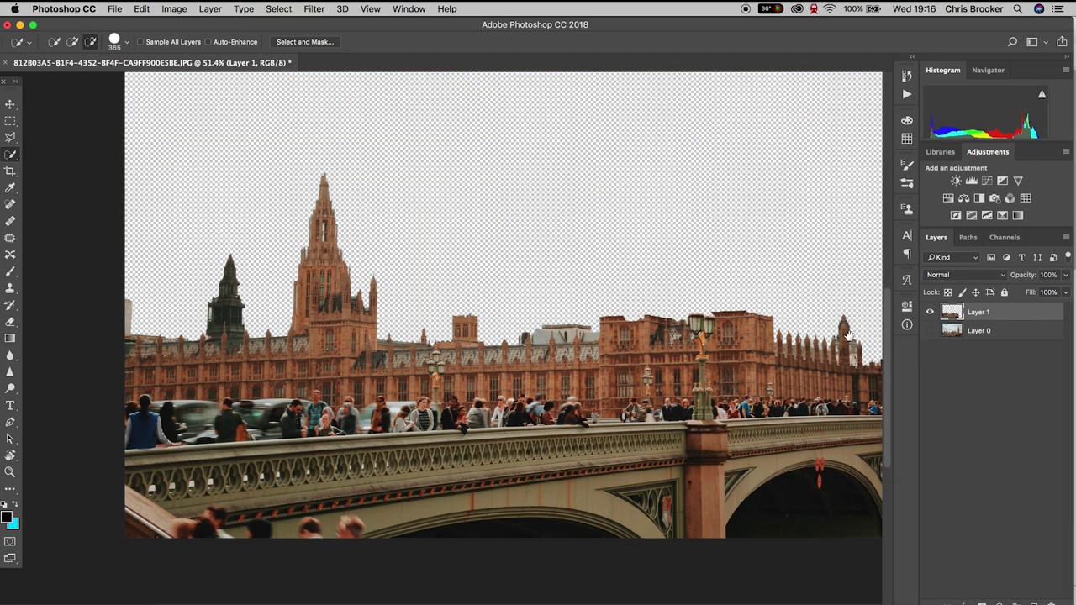
scroll(853, 345, "right", 5)
left_click(930, 332)
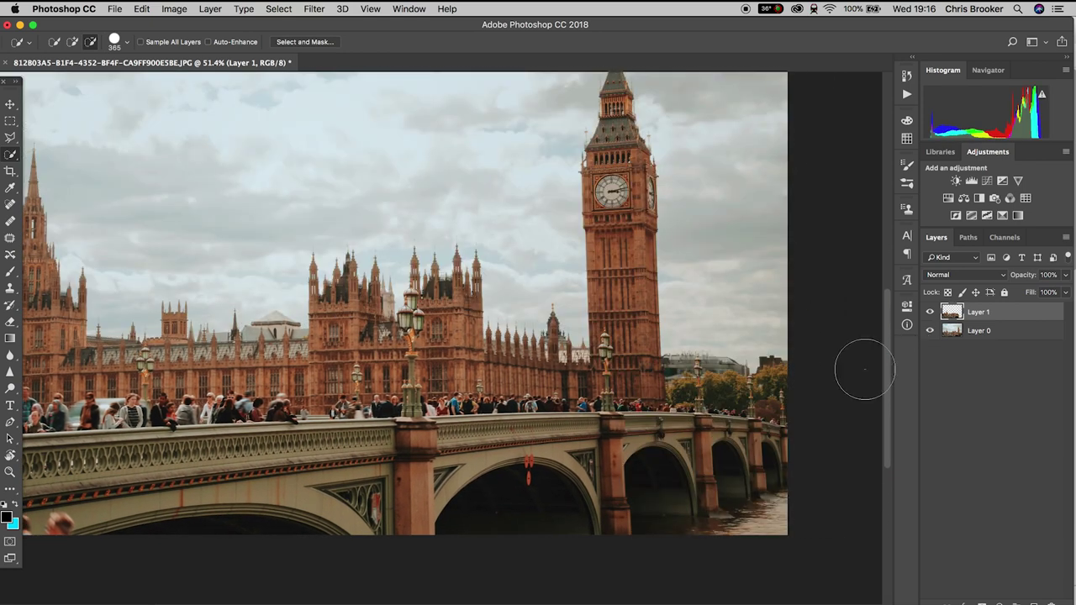
Quick-select the clock tower and remaining spires and rooftops, copying each piece from Layer 0 to its own layer, and hide Layer 0
mouse_move(794, 416)
left_mouse_down()
mouse_move(658, 419)
mouse_move(632, 401)
mouse_move(549, 399)
mouse_move(599, 395)
mouse_move(621, 370)
mouse_move(622, 167)
left_mouse_up()
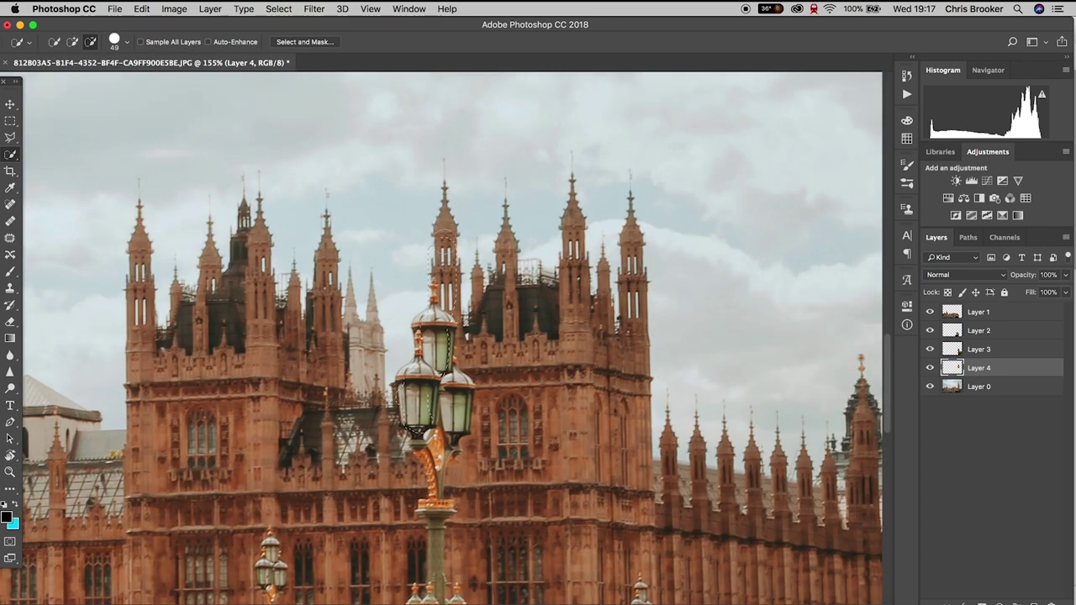
key("alt+bracketleft")
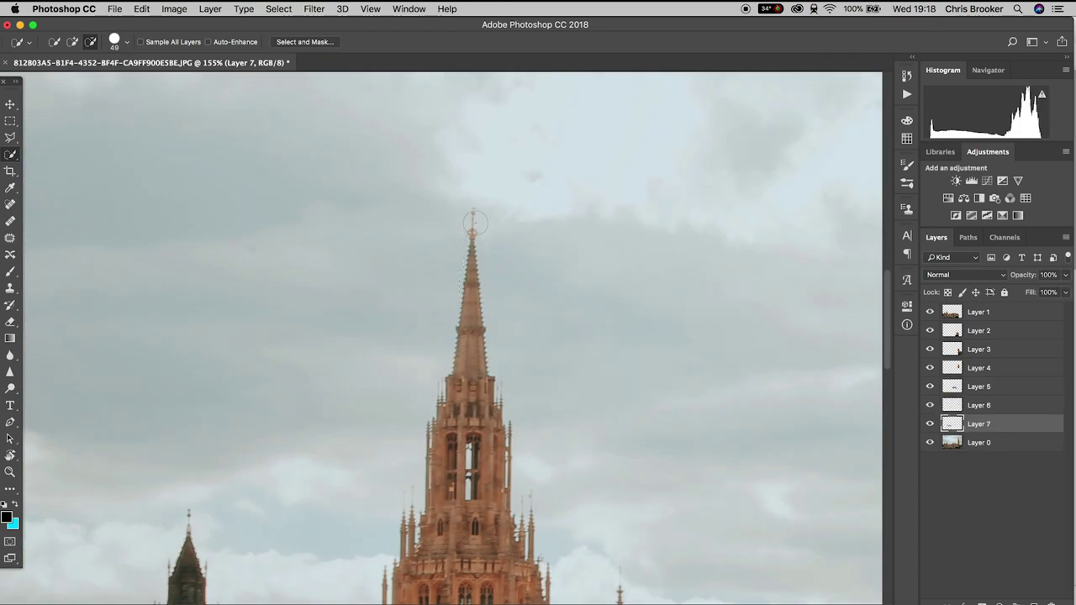
key("alt+bracketleft")
key("alt+bracketleft")
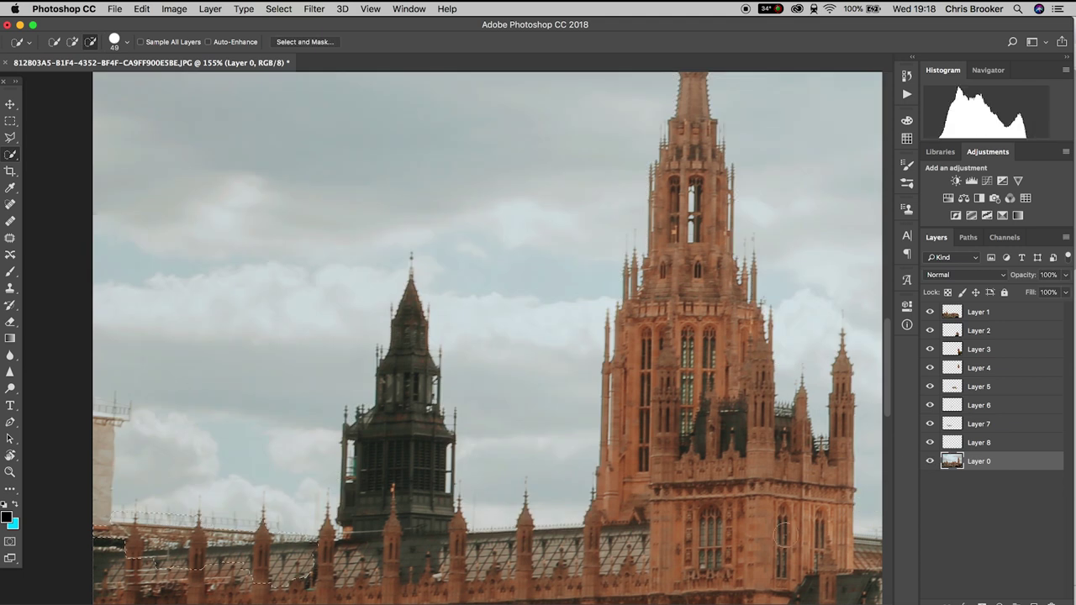
key("super+j")
left_click(951, 484)
left_click(930, 480)
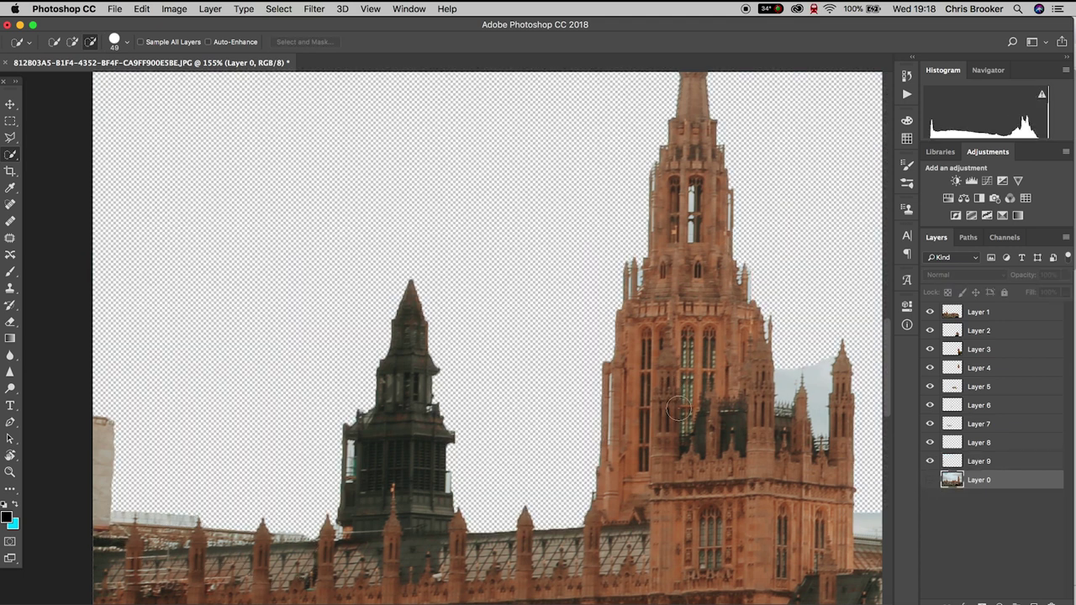
Combine Layer 1 through Layer 9 into a single smart object
left_click_drag(500, 439, 342, 413)
scroll(546, 329, "up", 5)
left_click_drag(680, 372, 304, 296)
left_click(127, 42)
left_click(127, 42)
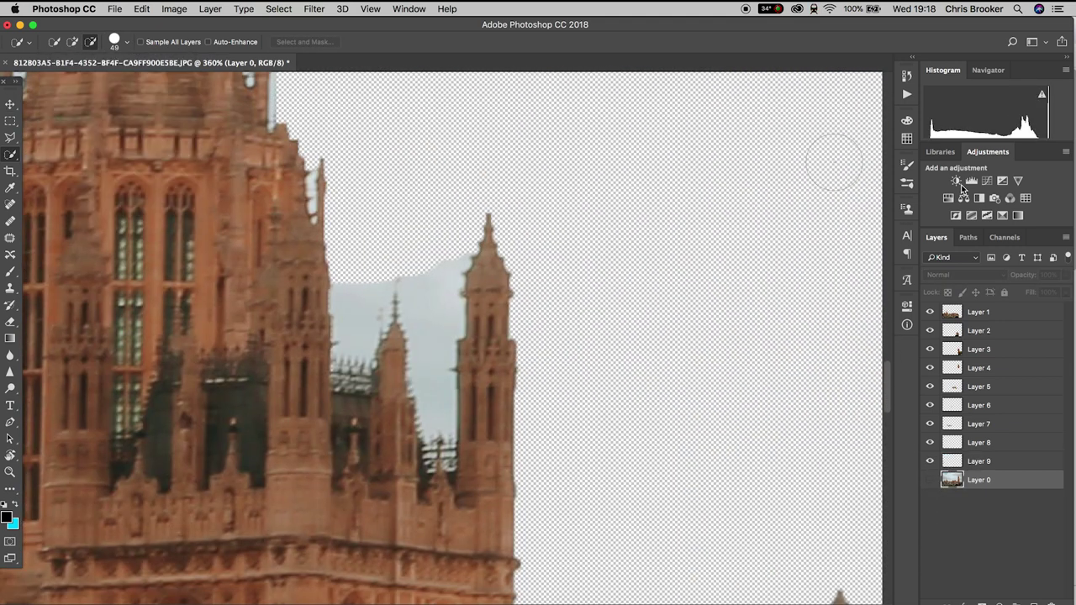
left_click(1002, 461)
left_click(979, 312, "shift")
right_click(977, 311)
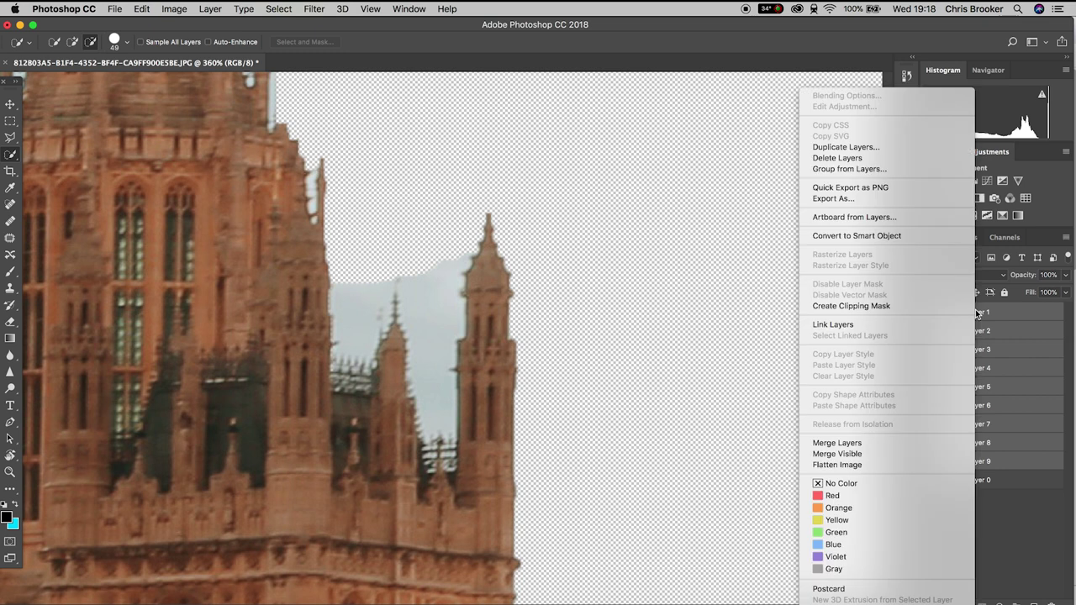
left_click(904, 236)
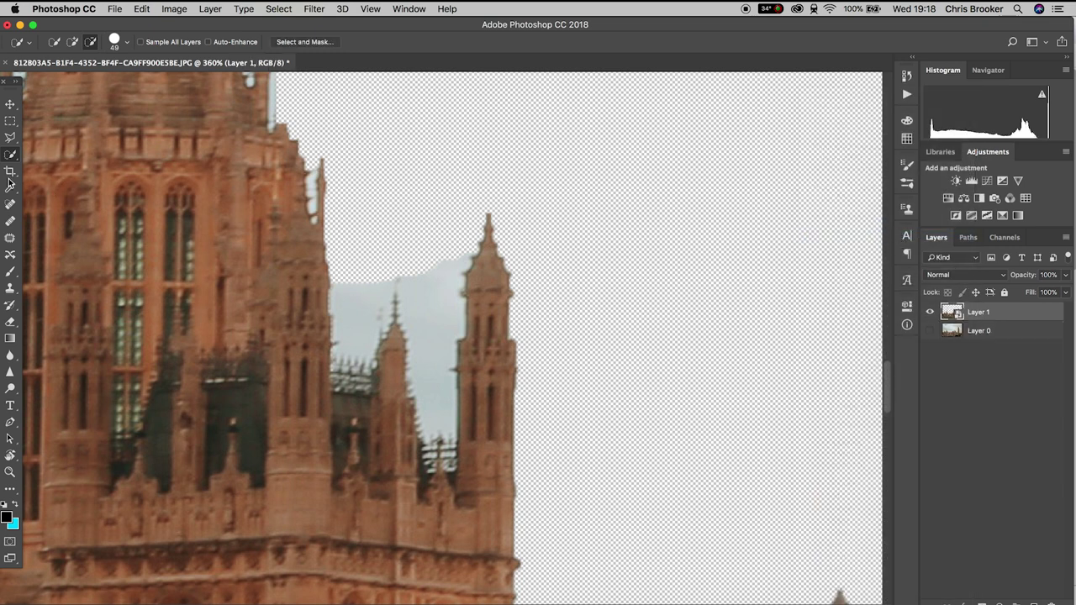
Rasterize the combined smart object for erasing and set the Eraser brush size to 14 px
left_click(15, 320)
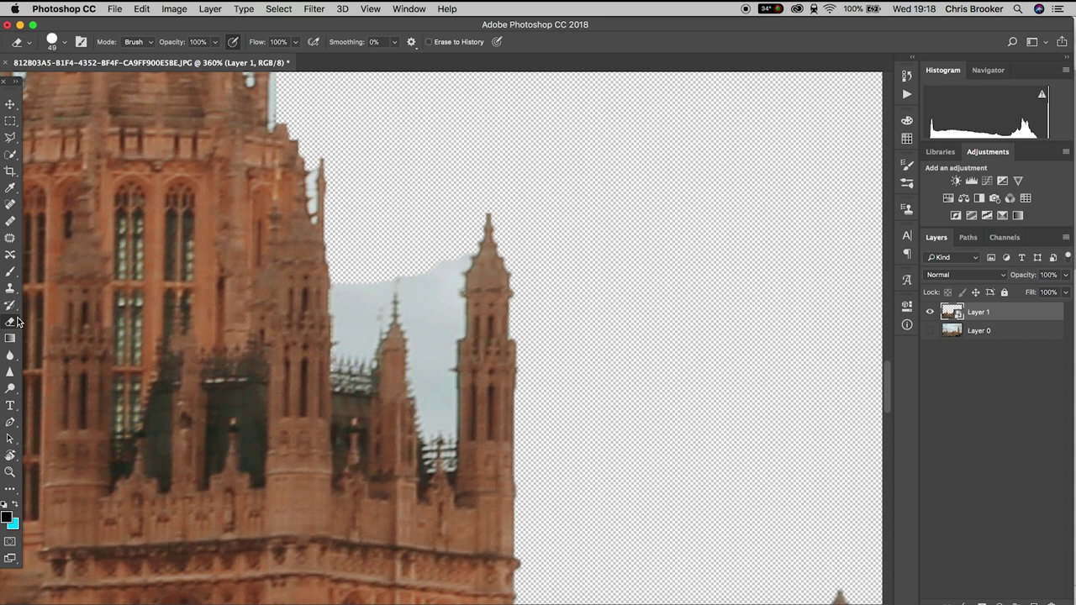
left_click(18, 322)
left_click(34, 320)
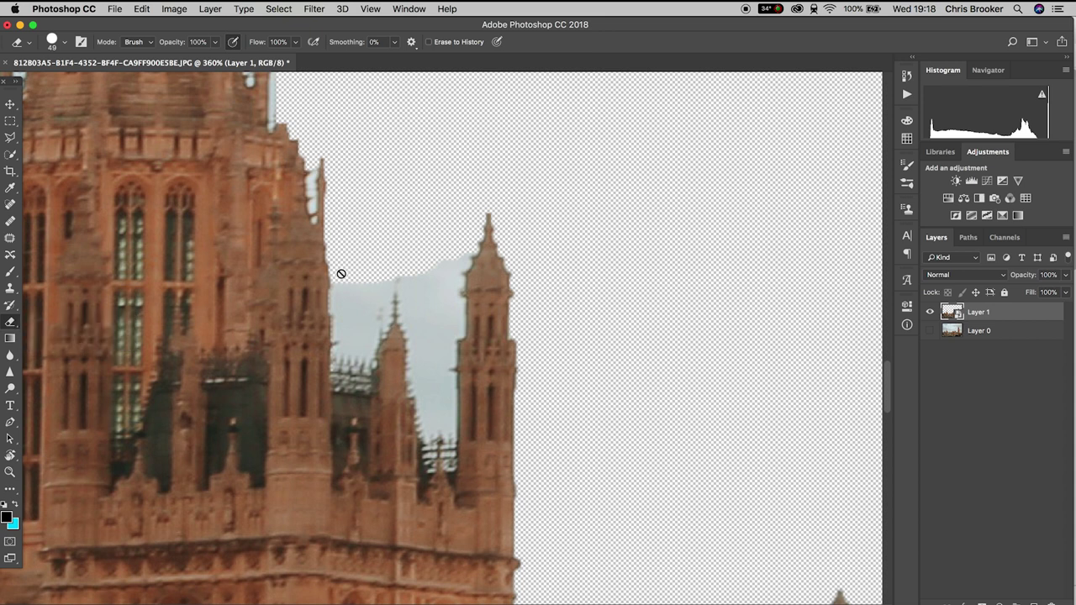
left_click(381, 312)
key("Return")
left_click(72, 44)
left_click_drag(85, 83, 76, 82)
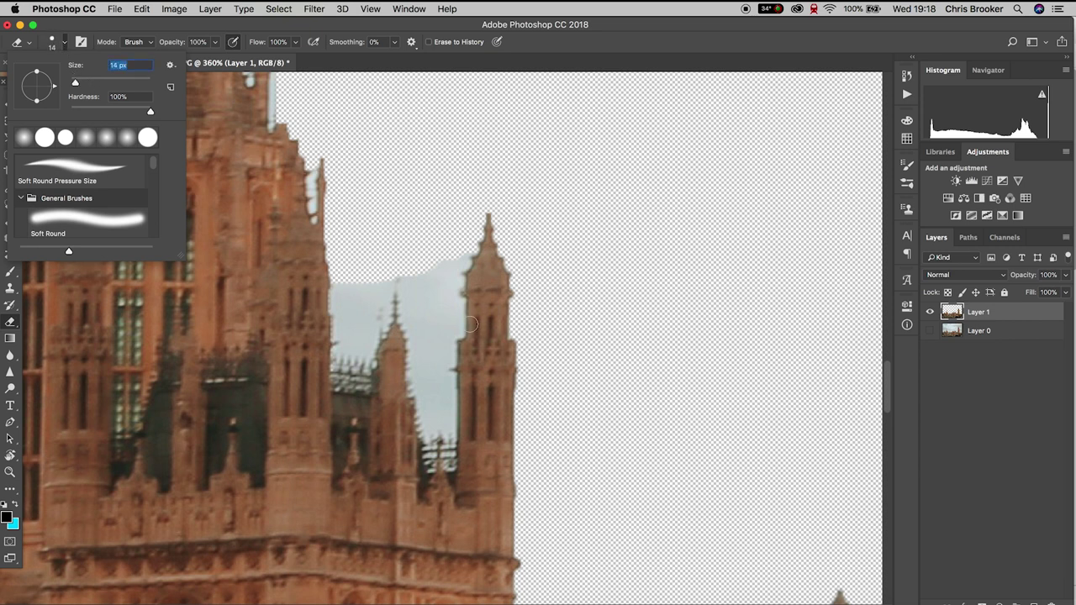
Erase the leftover sky between the turrets beside the tall spired tower on Layer 1
mouse_move(340, 282)
left_mouse_down()
mouse_move(344, 352)
mouse_move(391, 284)
mouse_move(447, 425)
left_mouse_up()
mouse_move(619, 435)
left_mouse_down()
mouse_move(445, 198)
mouse_move(316, 149)
left_mouse_up()
left_click_drag(517, 343, 468, 400)
left_click_drag(619, 218, 345, 294)
mouse_move(481, 231)
left_mouse_down()
mouse_move(653, 328)
mouse_move(773, 363)
mouse_move(874, 437)
left_mouse_up()
left_click_drag(740, 336, 542, 343)
Enlarge the Eraser brush and clear the wider sky remnants along the Parliament roofline
left_click(64, 42)
left_click_drag(76, 83, 82, 83)
left_click_drag(748, 311, 504, 336)
mouse_move(504, 336)
left_mouse_down()
mouse_move(509, 397)
mouse_move(744, 370)
left_mouse_up()
left_click_drag(756, 353, 252, 320)
Reduce the Eraser brush to 15 px and erase the sky around the narrow turrets, pale spires and street lamp
left_click(64, 42)
left_click_drag(81, 82, 77, 83)
left_click_drag(500, 344, 526, 343)
left_click_drag(788, 322, 401, 389)
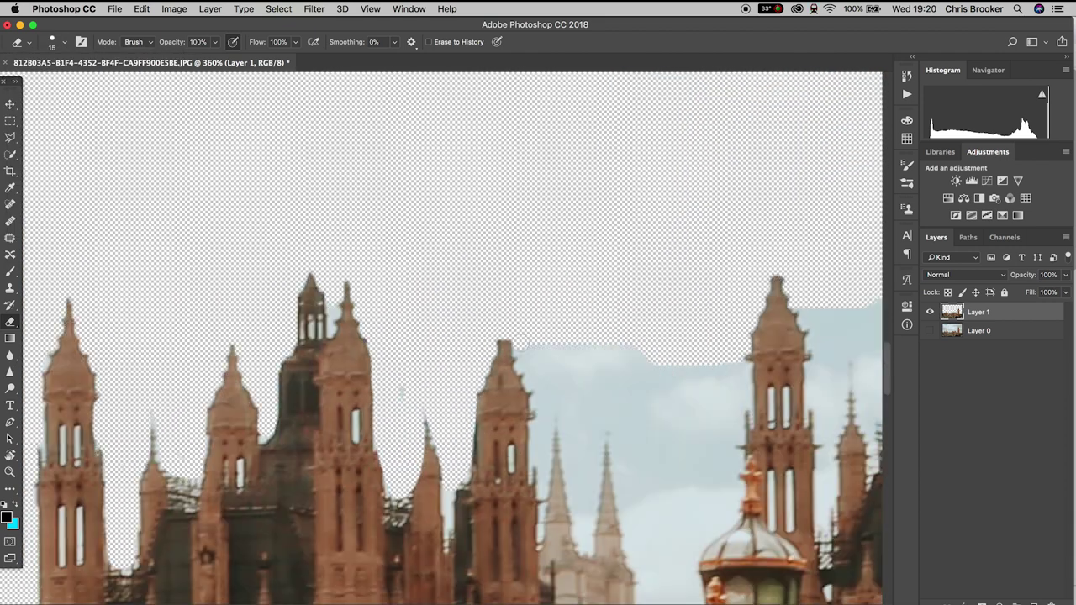
left_click_drag(643, 538, 320, 336)
left_click_drag(322, 533, 321, 388)
left_click_drag(336, 486, 384, 313)
left_click_drag(409, 294, 417, 164)
mouse_move(247, 175)
left_mouse_down()
mouse_move(358, 378)
mouse_move(346, 403)
left_mouse_up()
left_click_drag(538, 252, 413, 387)
left_click_drag(373, 475, 383, 374)
mouse_move(387, 395)
left_mouse_down()
mouse_move(460, 235)
mouse_move(588, 227)
left_mouse_up()
left_click_drag(660, 298, 685, 413)
Increase the Eraser brush size and remove further sky remnants along the building edges
left_click(64, 42)
left_click_drag(75, 82, 82, 83)
left_click_drag(362, 252, 547, 249)
left_click_drag(433, 269, 376, 370)
left_click_drag(336, 378, 757, 278)
mouse_move(262, 403)
left_mouse_down()
mouse_move(522, 446)
mouse_move(693, 295)
left_mouse_up()
Set the Eraser brush to 39 px and erase the remaining sky above the far buildings and autumn trees
left_click(64, 42)
left_click_drag(76, 83, 83, 83)
mouse_move(673, 311)
left_mouse_down()
mouse_move(457, 357)
mouse_move(327, 311)
left_mouse_up()
left_click_drag(840, 379, 252, 320)
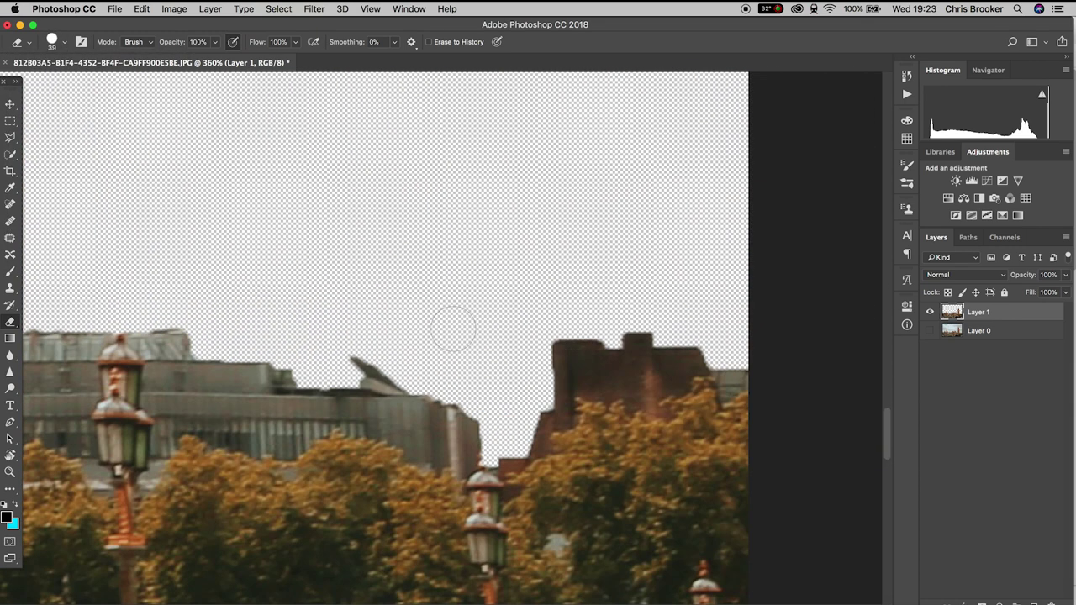
Compare the full cutout with the original photo by repeatedly toggling Layer 0's visibility
key("super+minus")
key("super+minus")
key("super+minus")
key("super+minus")
key("super+minus")
key("super+minus")
key("super+minus")
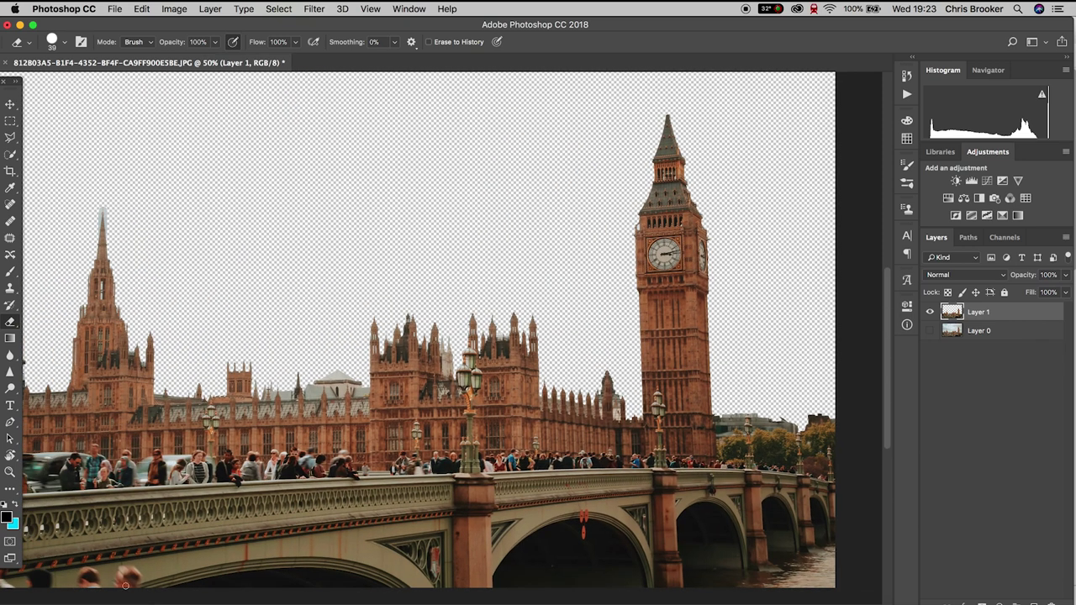
key("super+plus")
key("super+plus")
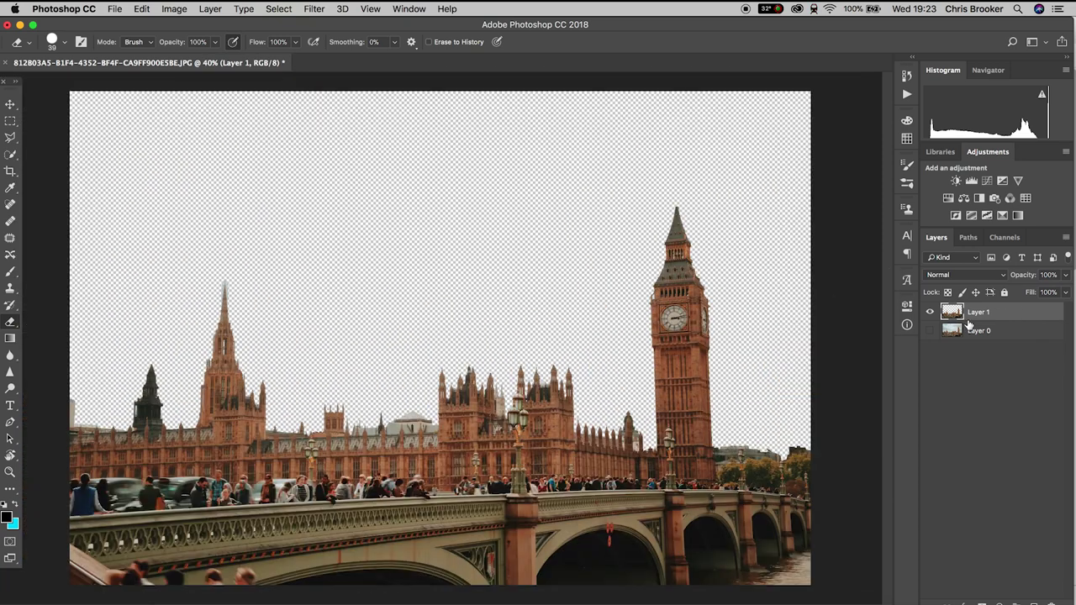
left_click(928, 332)
left_click(929, 332)
left_click(929, 332)
left_click(929, 332)
left_click(929, 332)
left_click(928, 332)
Place night sky.jpg from the Desktop into the document and enlarge it to about 259% so it covers the canvas
key("v")
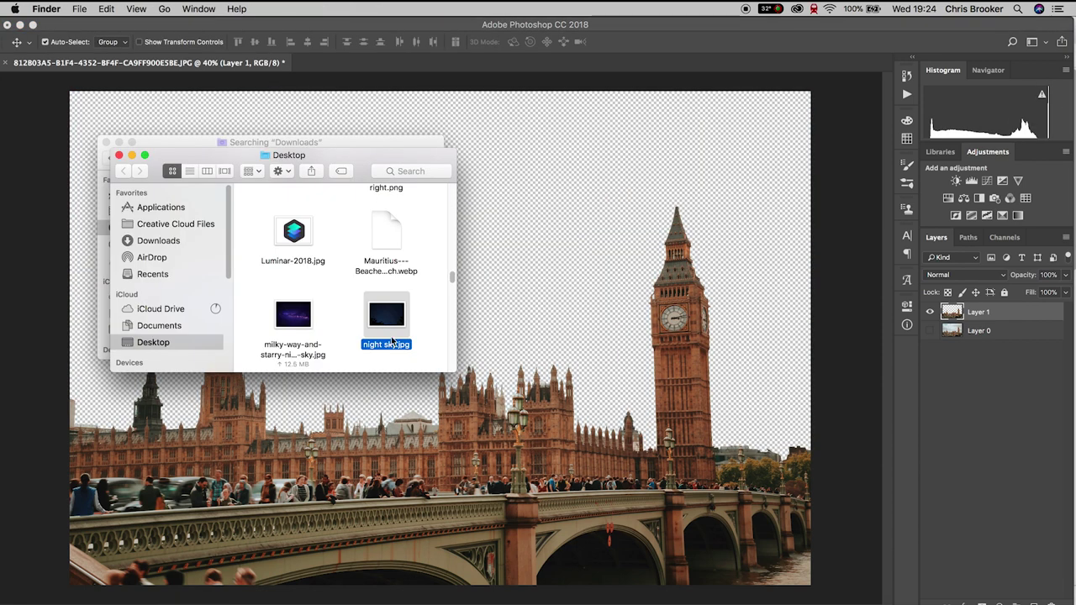
left_click_drag(392, 340, 513, 316)
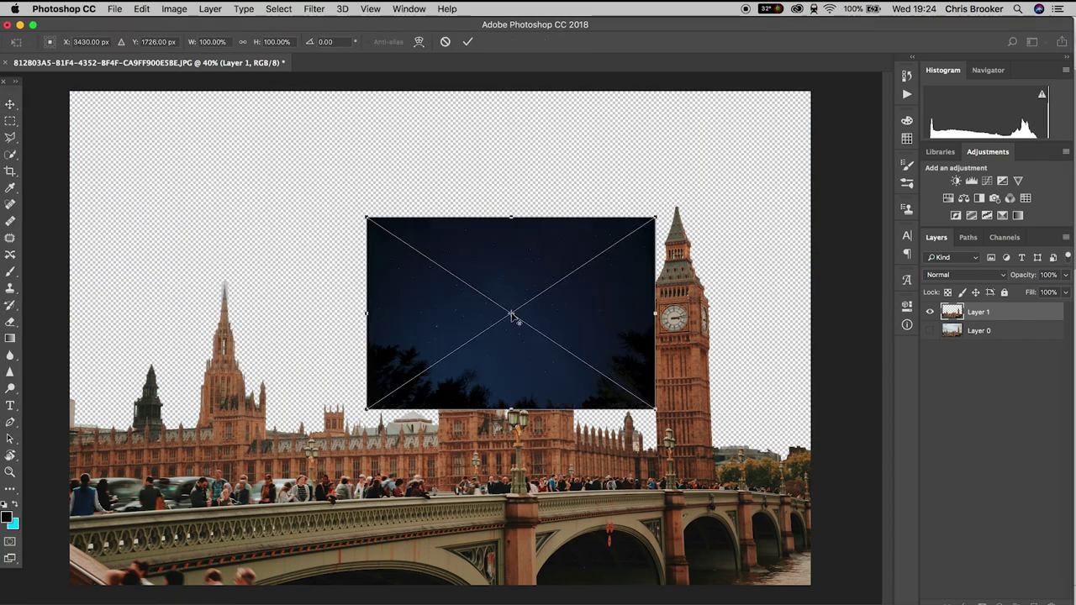
left_click_drag(605, 321, 264, 168)
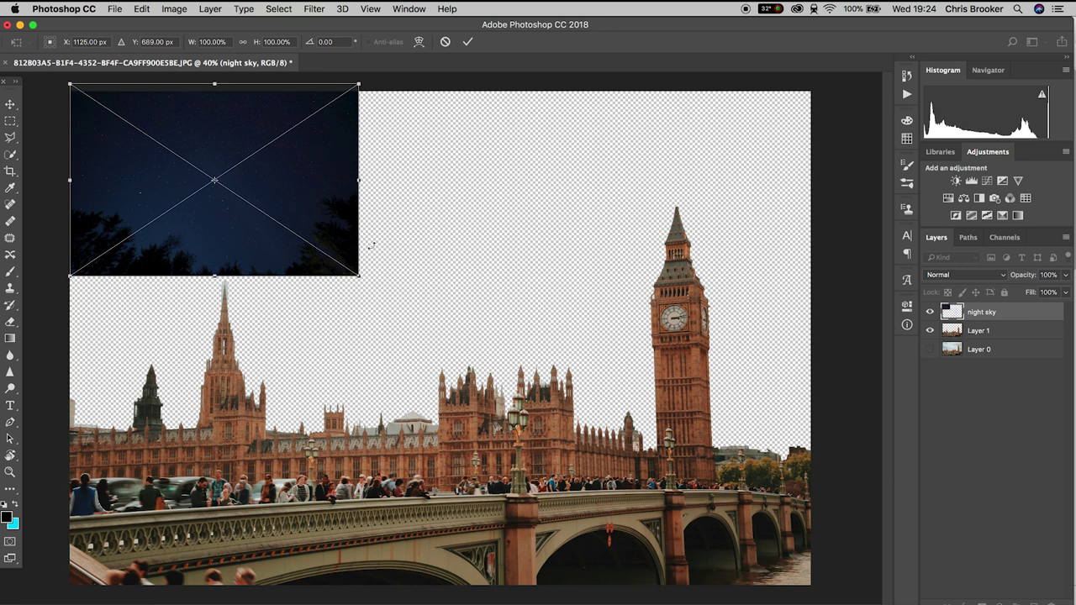
left_click_drag(367, 278, 855, 536)
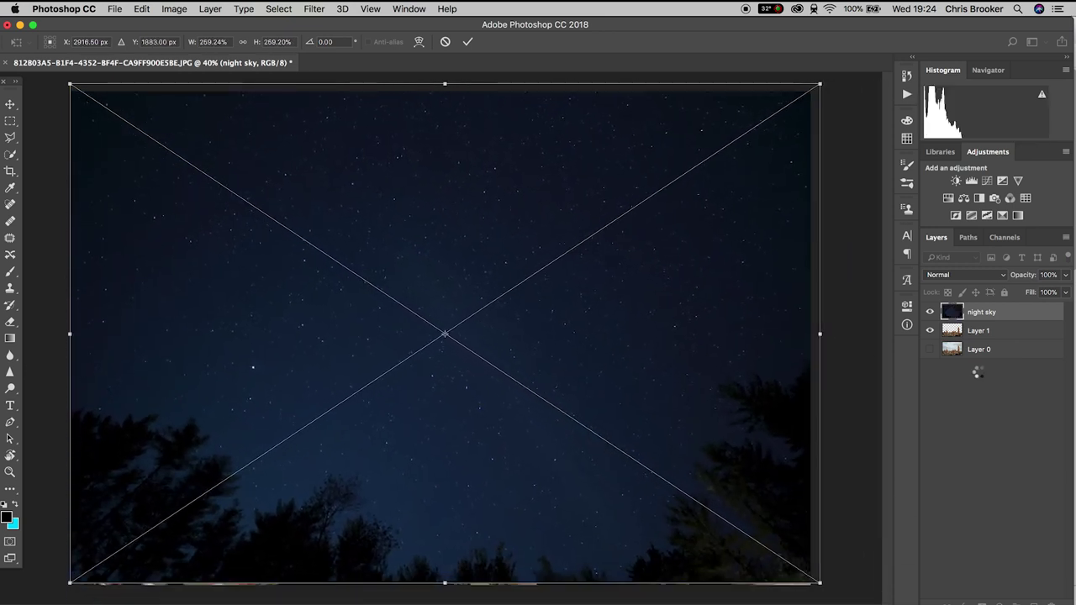
Move the night sky layer beneath Layer 1 and shift the sky image slightly upward behind the buildings
left_click_drag(979, 311, 997, 336)
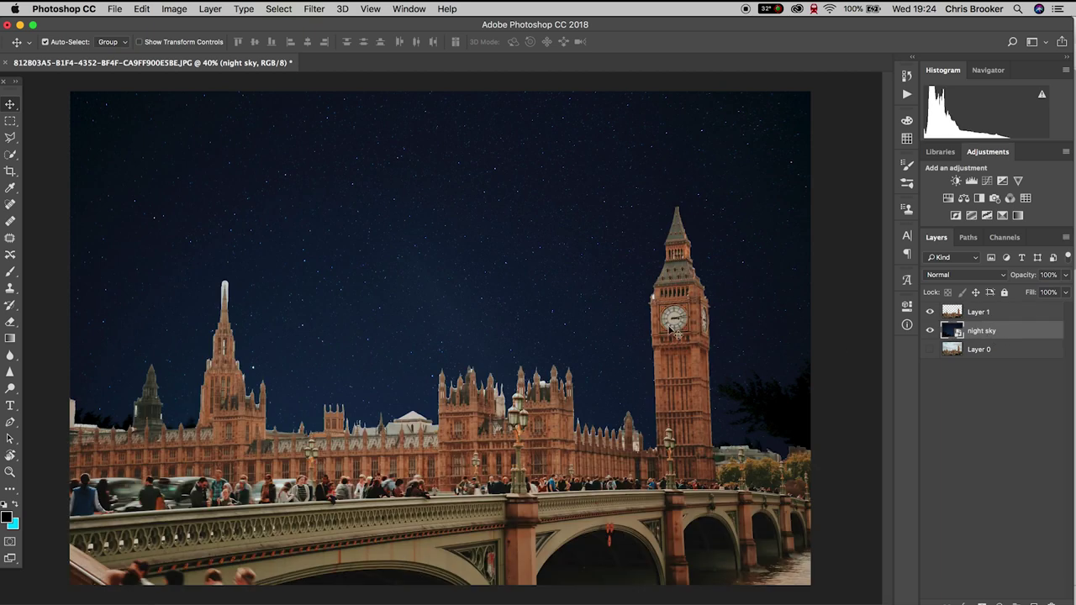
mouse_move(542, 317)
left_mouse_down()
mouse_move(532, 262)
mouse_move(547, 382)
mouse_move(529, 224)
mouse_move(545, 221)
mouse_move(543, 313)
left_mouse_up()
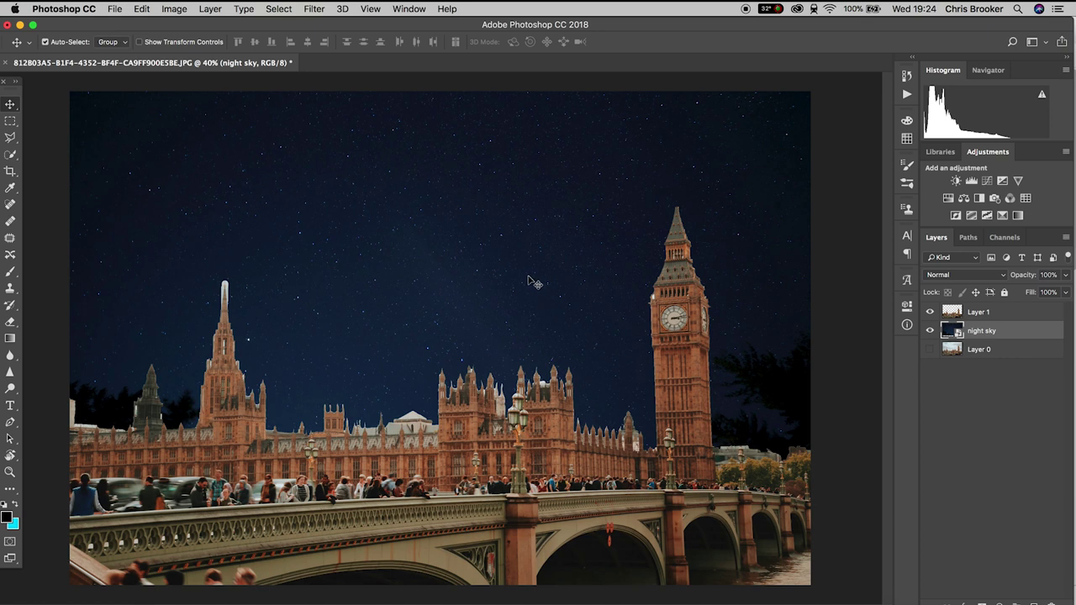
Create a new blank layer above the night sky layer
left_click(210, 9)
mouse_move(223, 25)
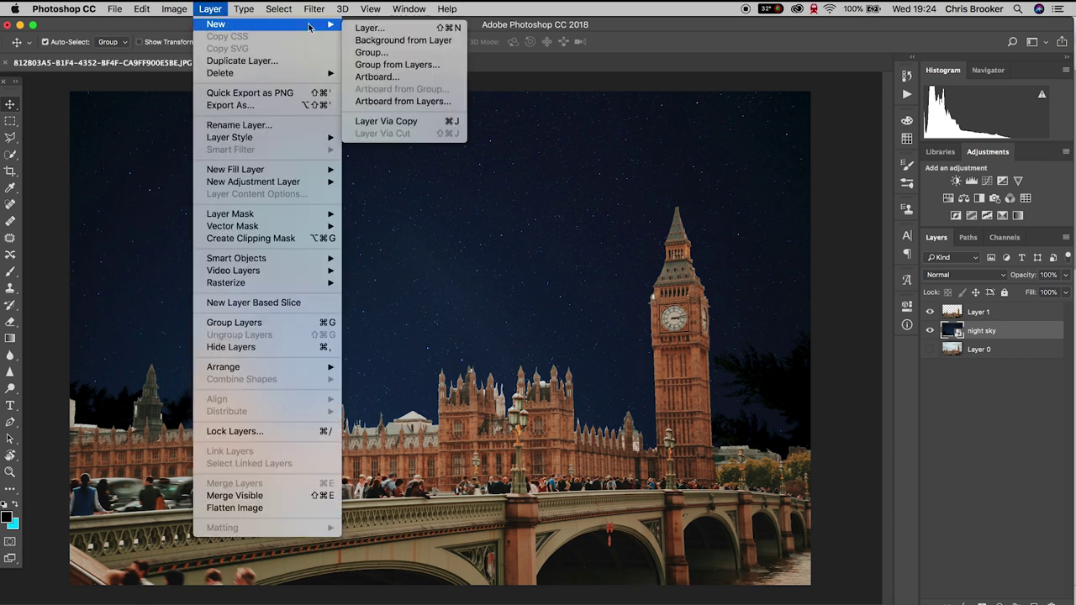
left_click(383, 25)
left_click(655, 270)
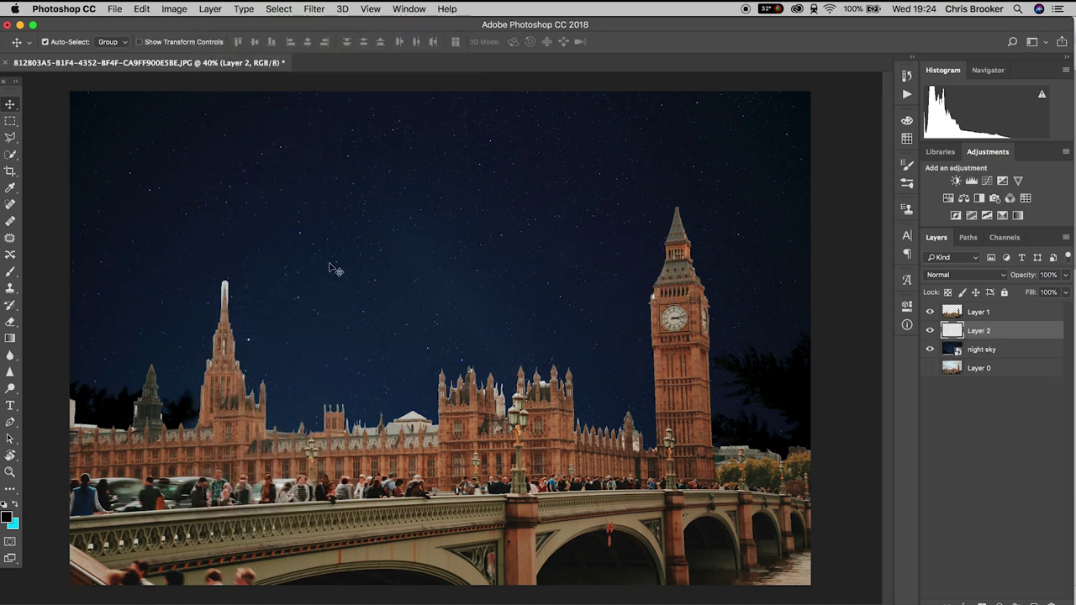
Fill Layer 2 with dark blue sampled from the lower sky and move it beneath the night sky layer
left_click(10, 188)
left_click(327, 351)
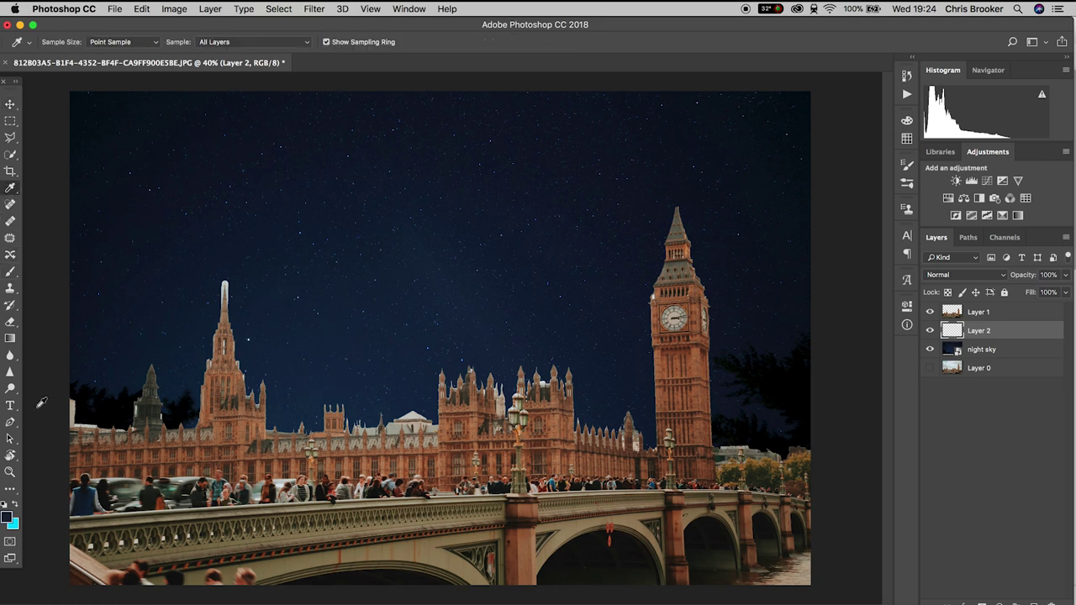
left_click(14, 491)
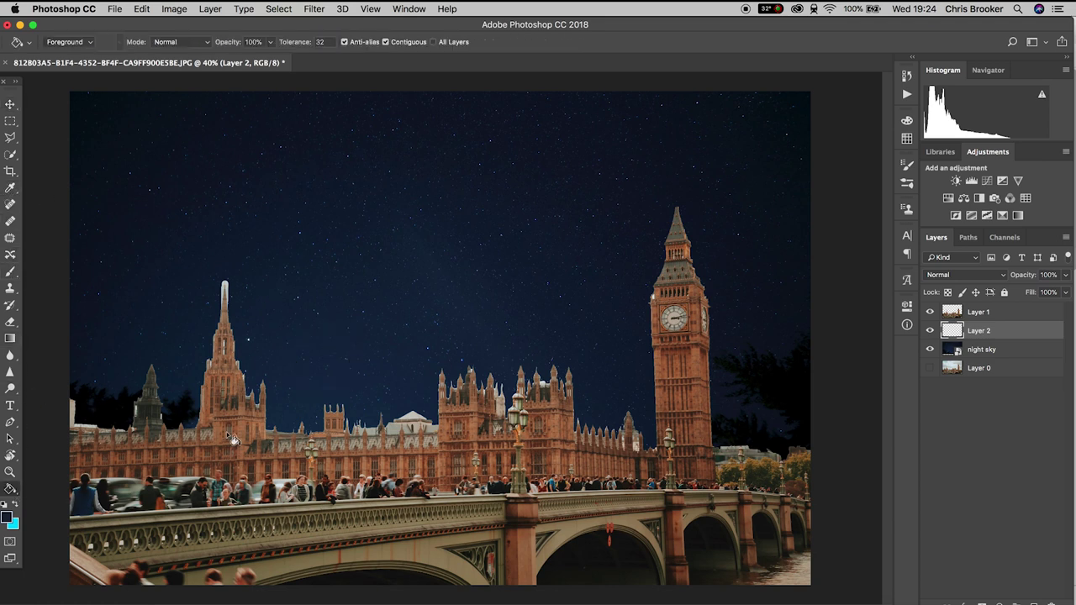
left_click(307, 407)
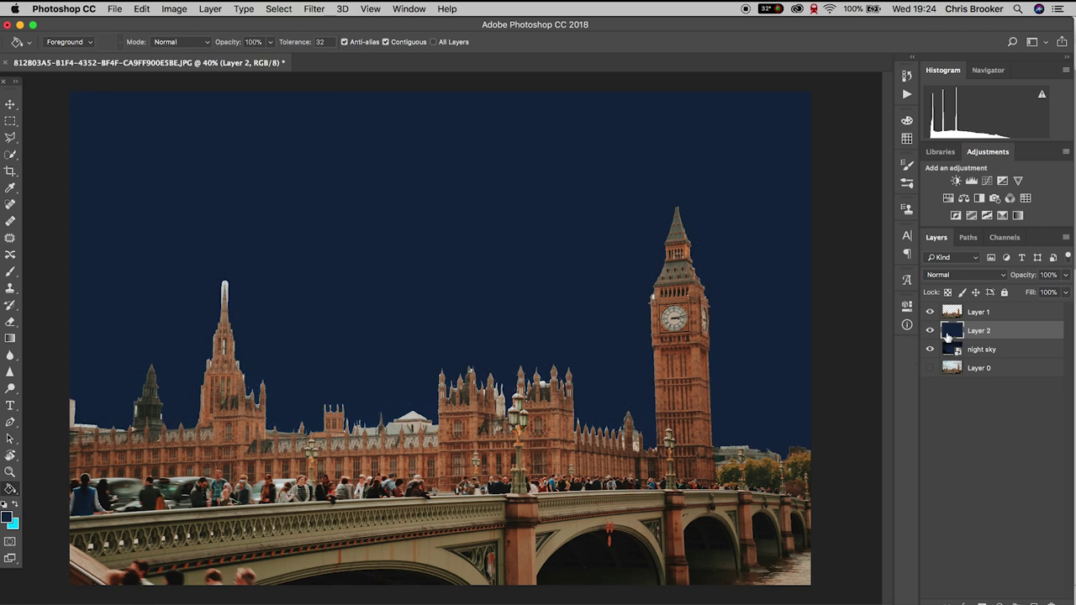
left_click_drag(1020, 328, 1009, 357)
left_click(10, 103)
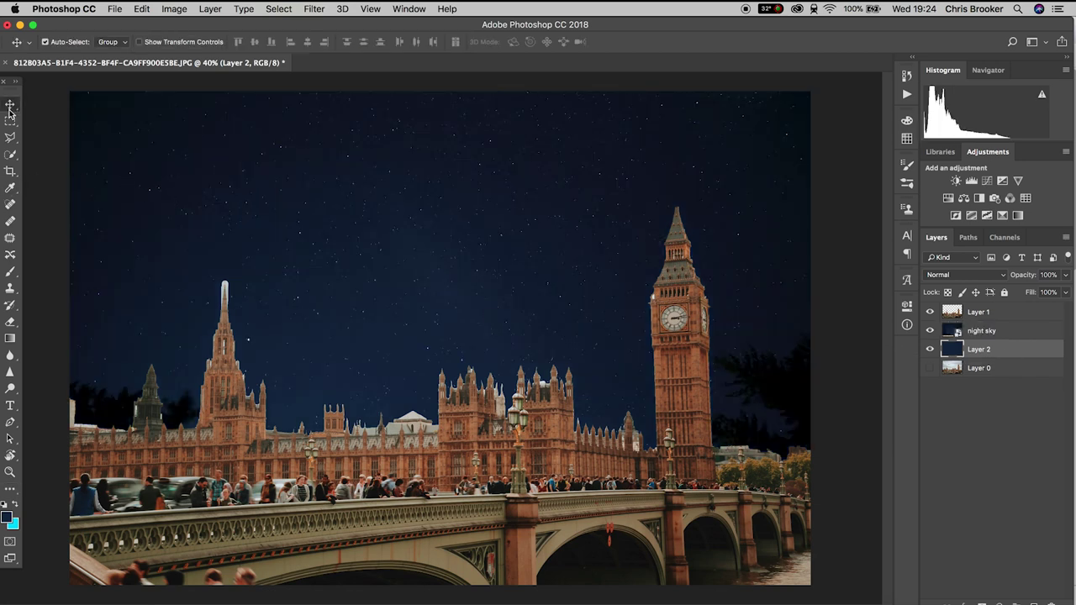
Set the Eraser brush to 1760 px with 0% hardness
left_click(10, 321)
left_click(38, 323)
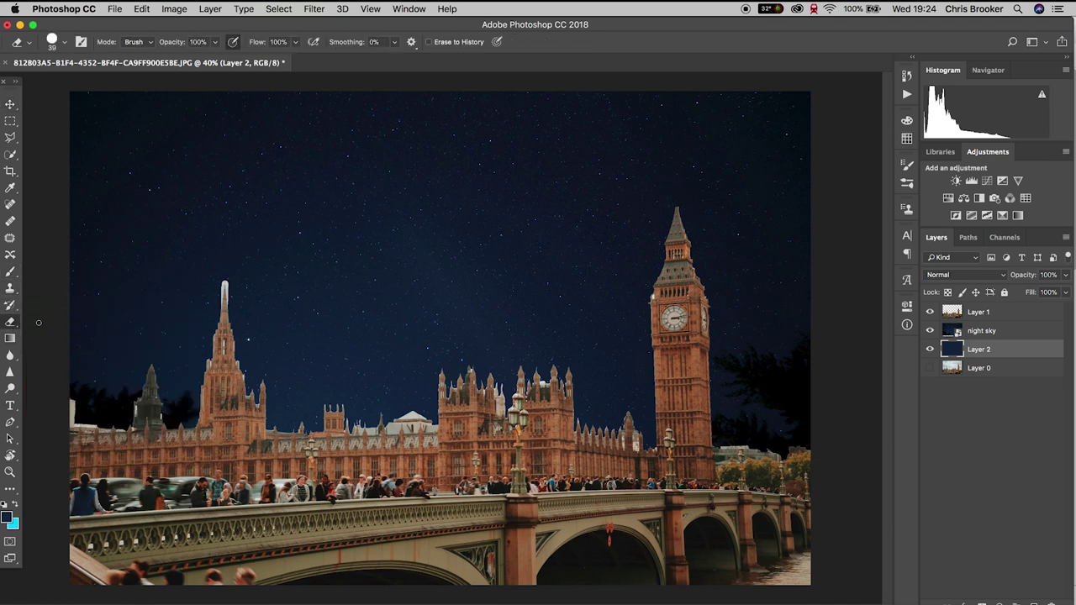
left_click(64, 42)
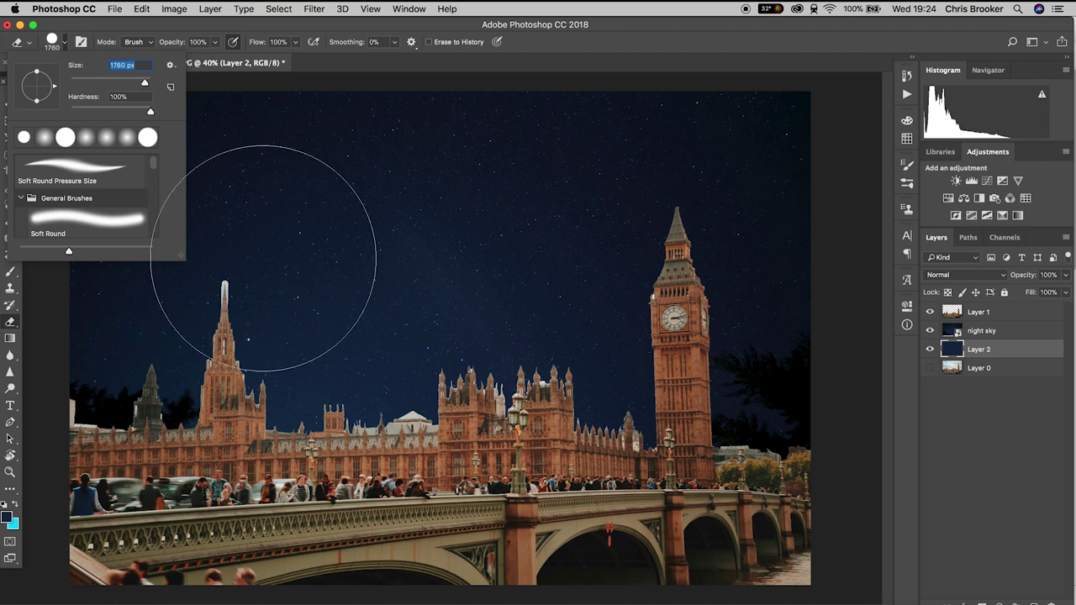
left_click_drag(149, 112, 4, 127)
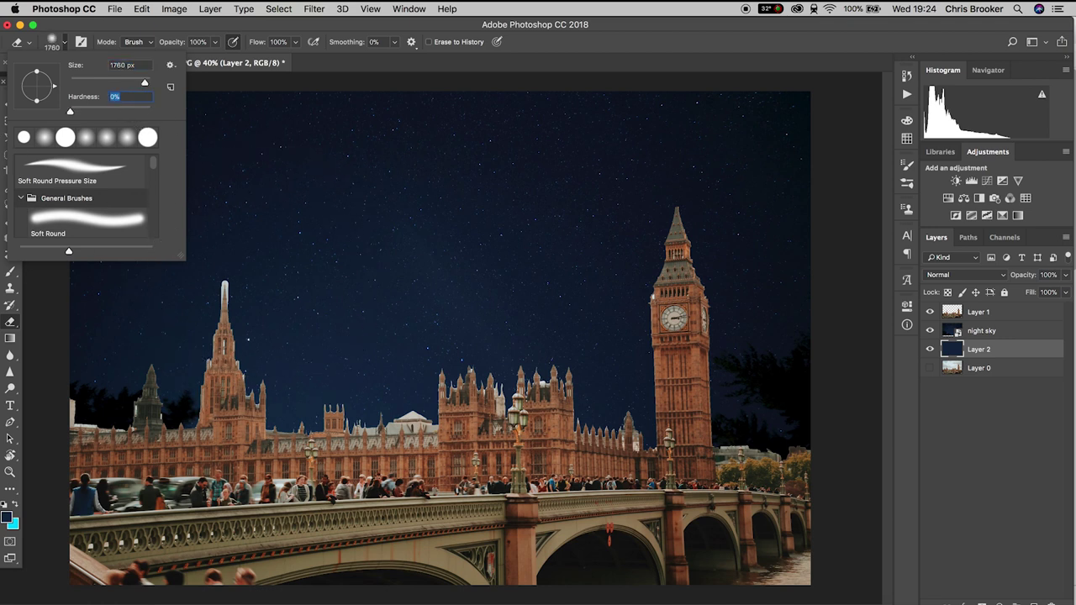
left_click(100, 361)
left_click_drag(2, 362, 840, 366)
key("super+z")
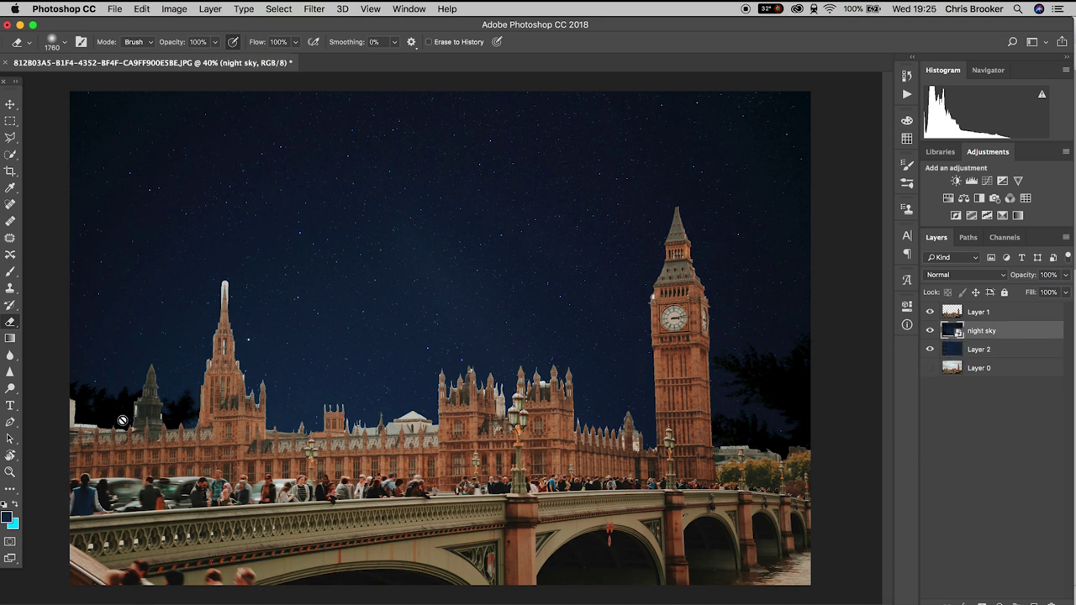
Rasterize the night sky layer and softly erase its dark tree silhouettes along the skyline
left_click(277, 413)
key("Return")
mouse_move(118, 415)
left_mouse_down()
mouse_move(776, 414)
mouse_move(0, 434)
left_mouse_up()
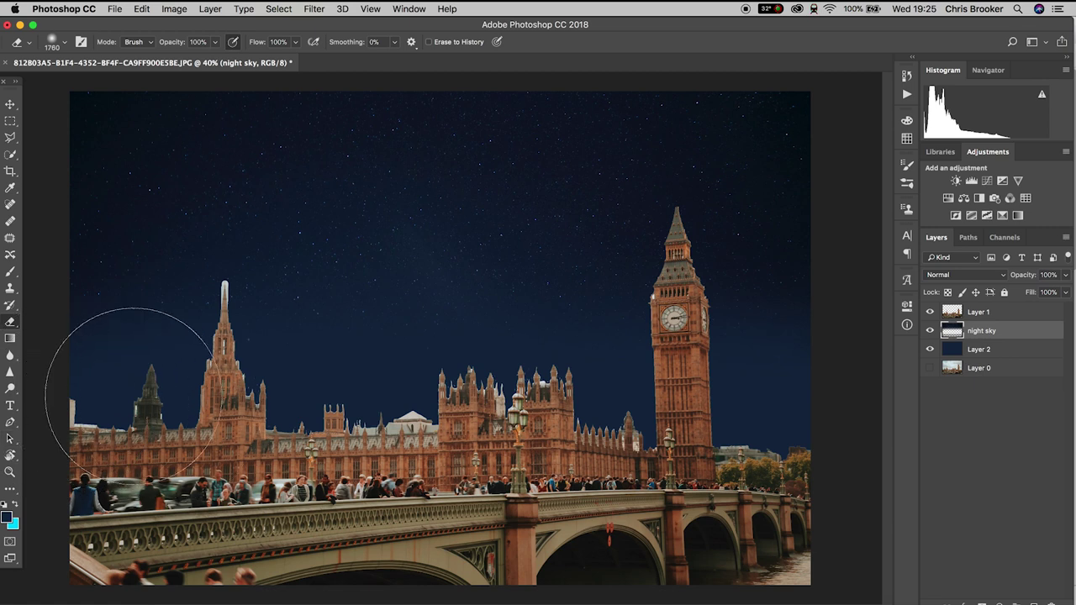
Undo the recent broad eraser strokes on the night sky layer and softly erase just its two outer ends along the skyline
left_click_drag(120, 328, 782, 317)
left_click(992, 345)
key("alt+super+z")
key("alt+super+z")
key("alt+super+z")
key("alt+super+z")
left_click_drag(84, 408, 172, 411)
left_click_drag(761, 404, 794, 399)
Add a Color Lookup adjustment clipped to Layer 1 and load the NightFromDay.CUBE 3D LUT
left_click(10, 104)
left_click(982, 312)
left_click(969, 237)
left_click(933, 239)
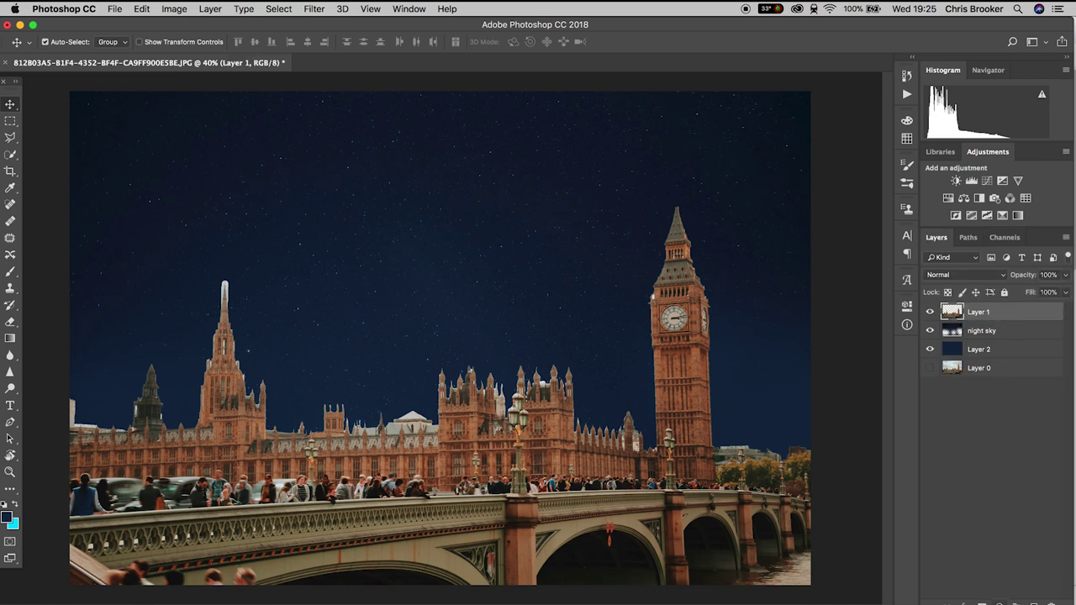
left_click(999, 602)
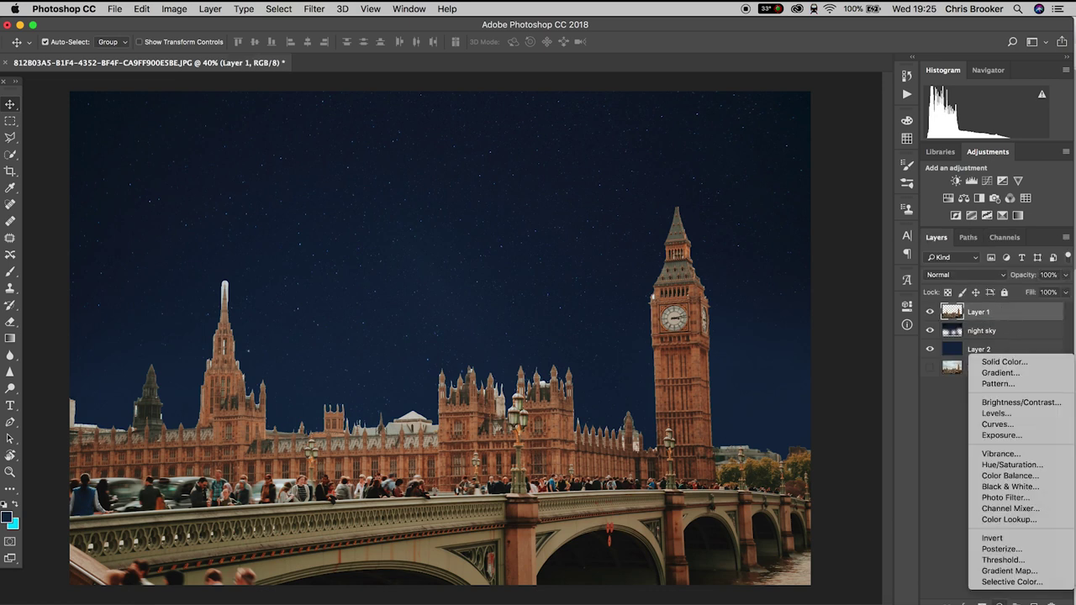
left_click(1010, 520)
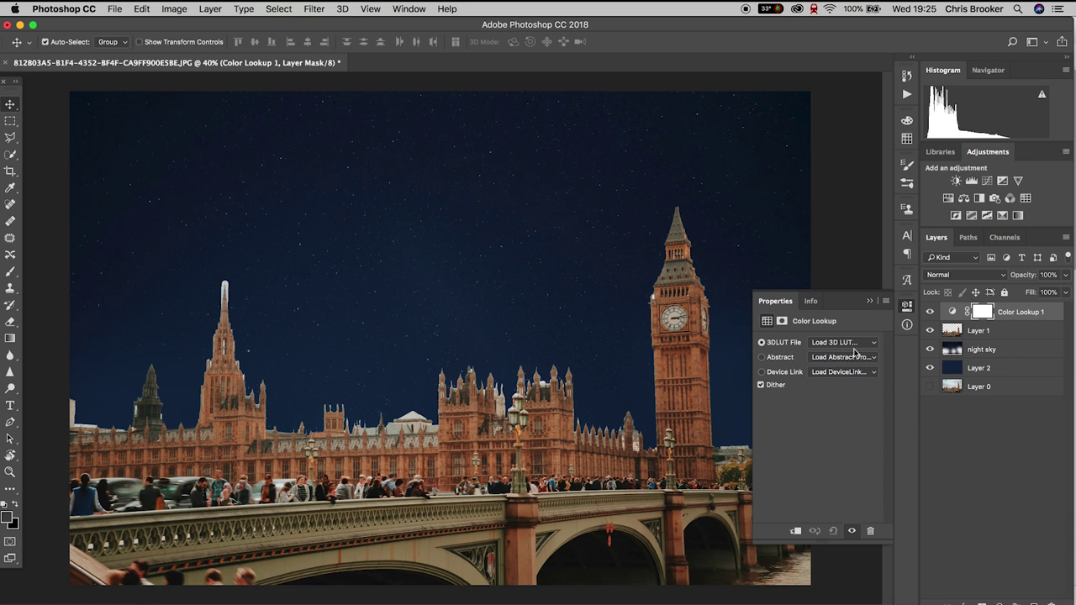
left_click(854, 353)
scroll(874, 565, "down", 3)
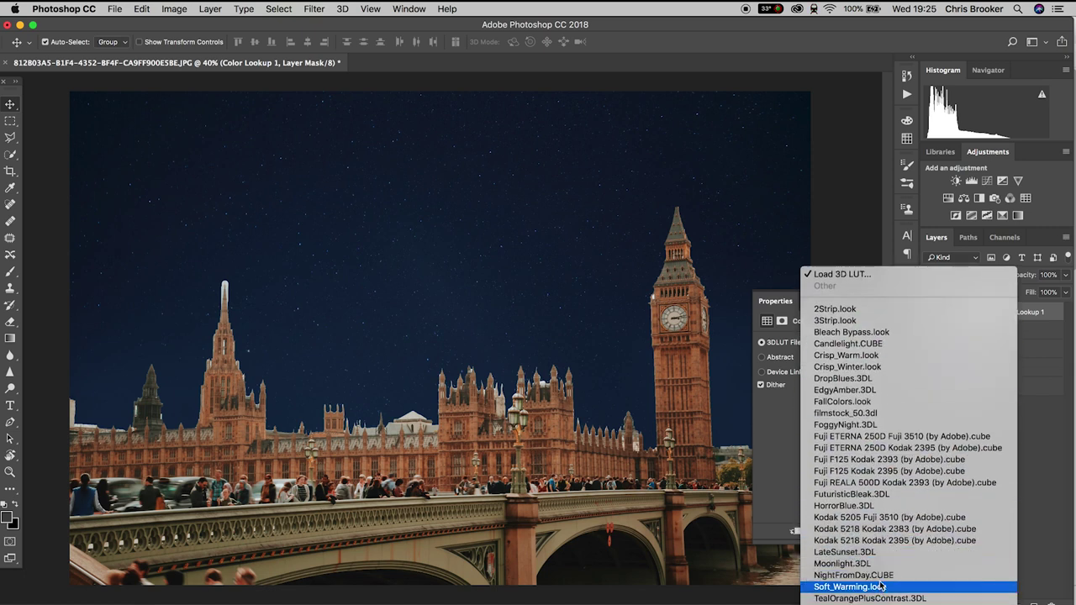
left_click(879, 575)
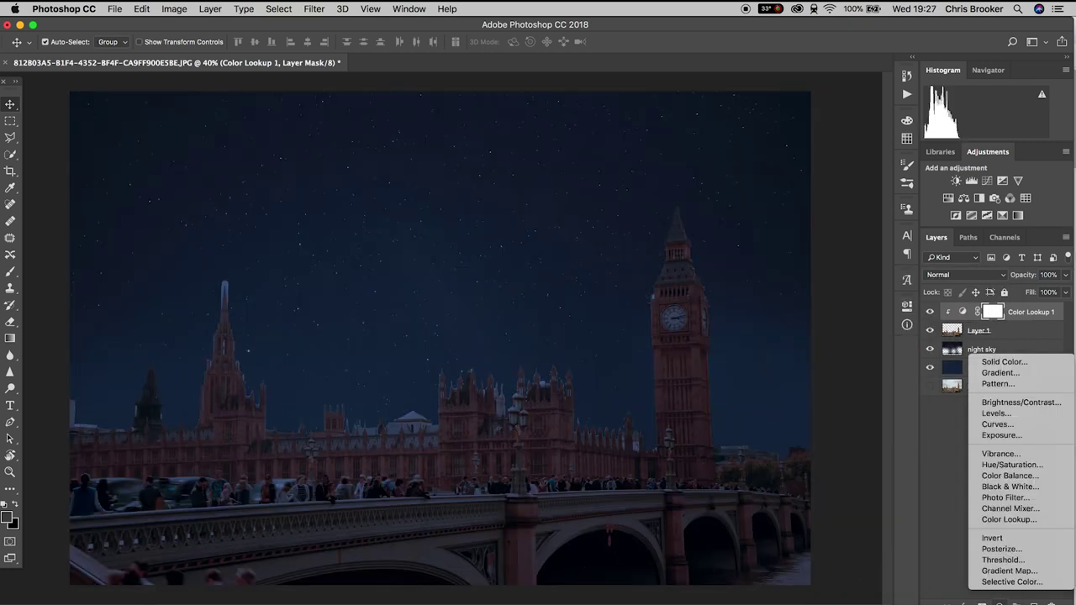
Add a Curves adjustment layer, raising RGB input 111 to 164 and placing blue channel points at 120/140, 57/68 and 208/241
left_click(1004, 425)
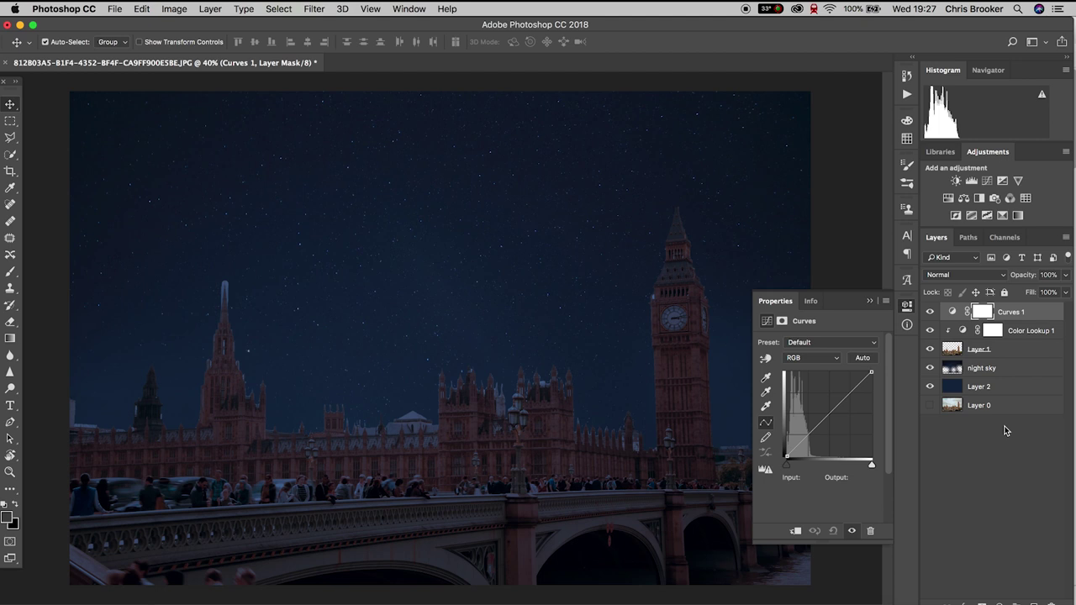
left_click_drag(838, 407, 823, 402)
left_click(822, 360)
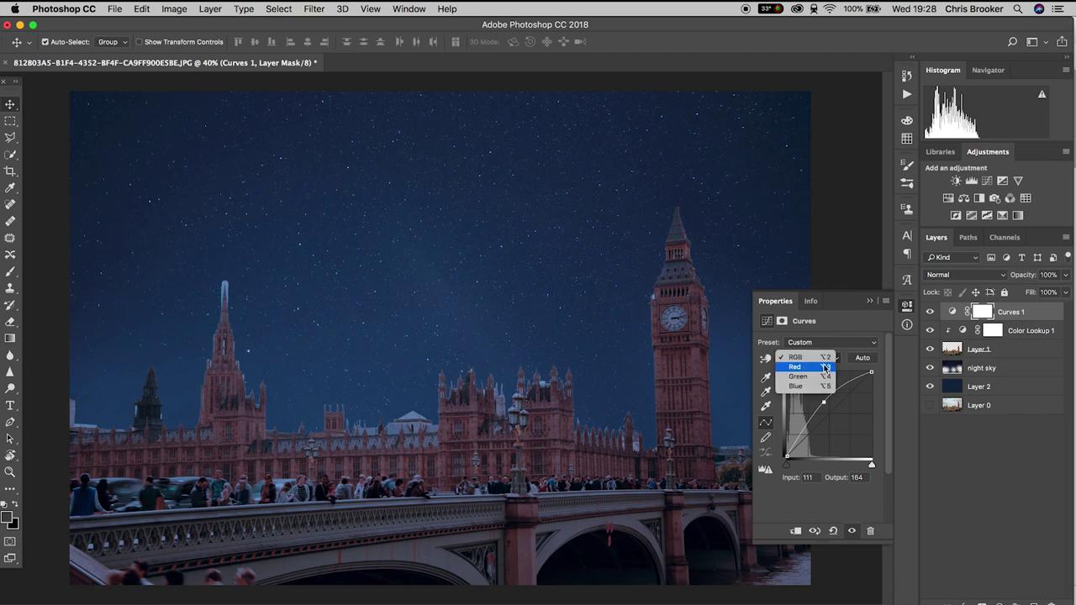
left_click(826, 384)
left_click_drag(830, 410, 828, 409)
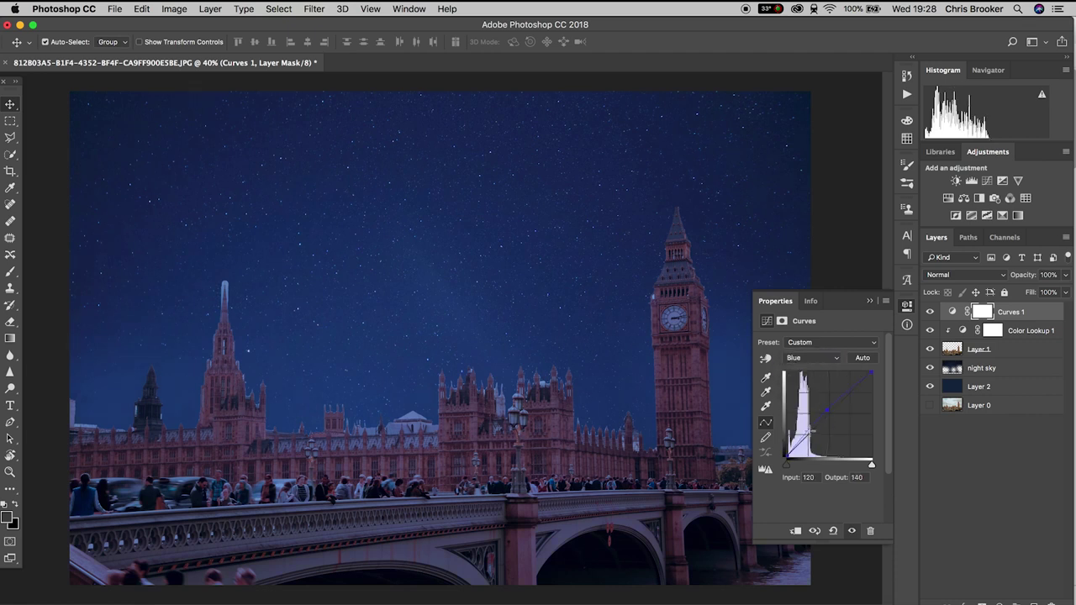
left_click_drag(804, 434, 806, 437)
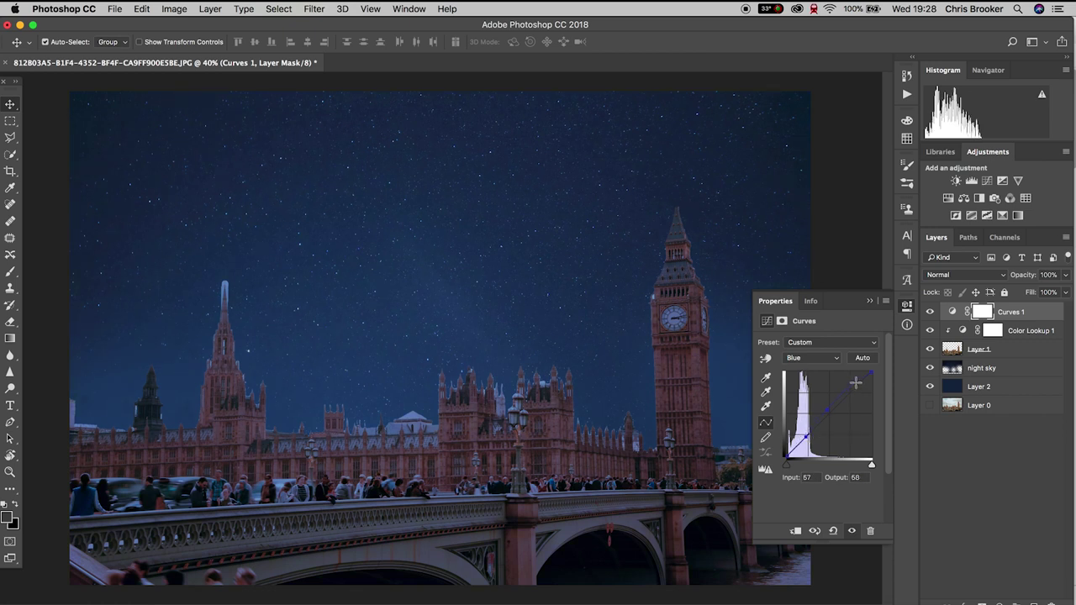
left_click_drag(859, 384, 856, 376)
Place a green channel point at 76/76 and red channel points in the highlights and at 78/72 on the Curves adjustment
left_click(833, 360)
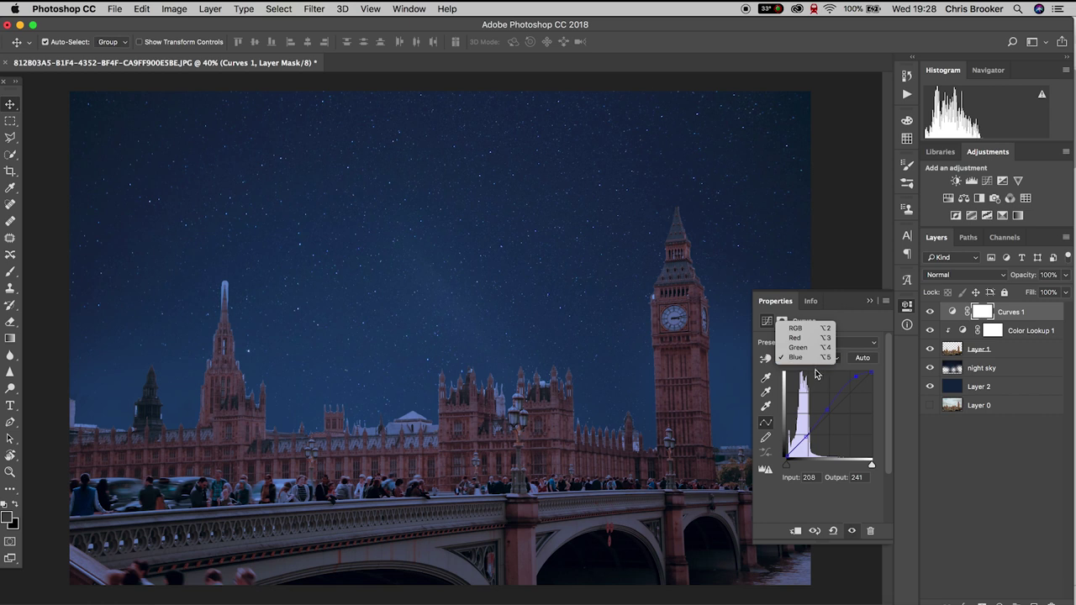
left_click(806, 348)
left_click_drag(813, 430, 813, 432)
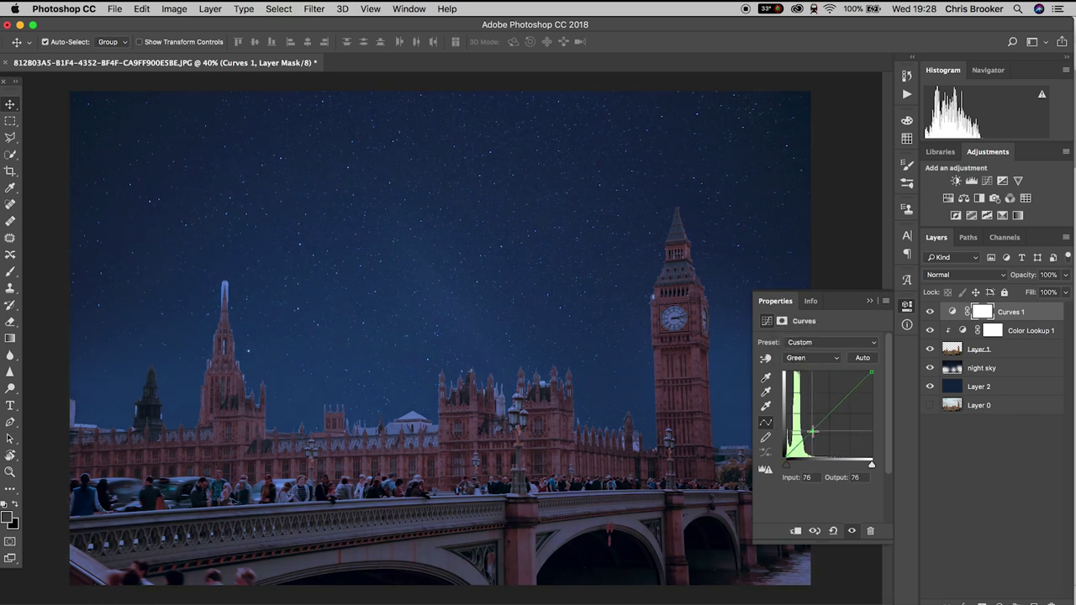
left_click(813, 358)
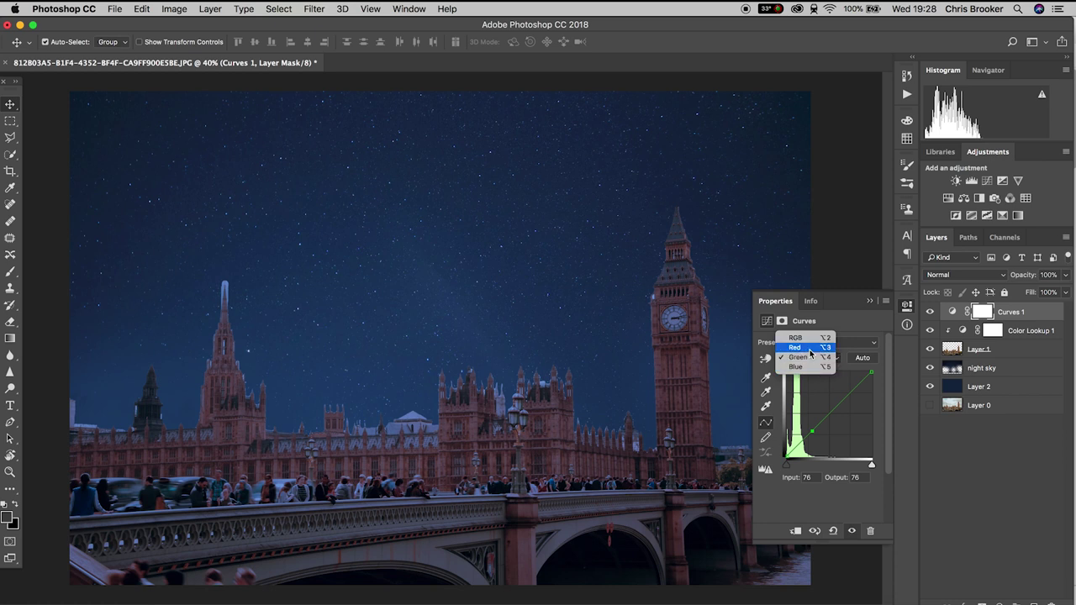
left_click(811, 349)
left_click_drag(835, 411, 858, 388)
left_click_drag(821, 425, 813, 433)
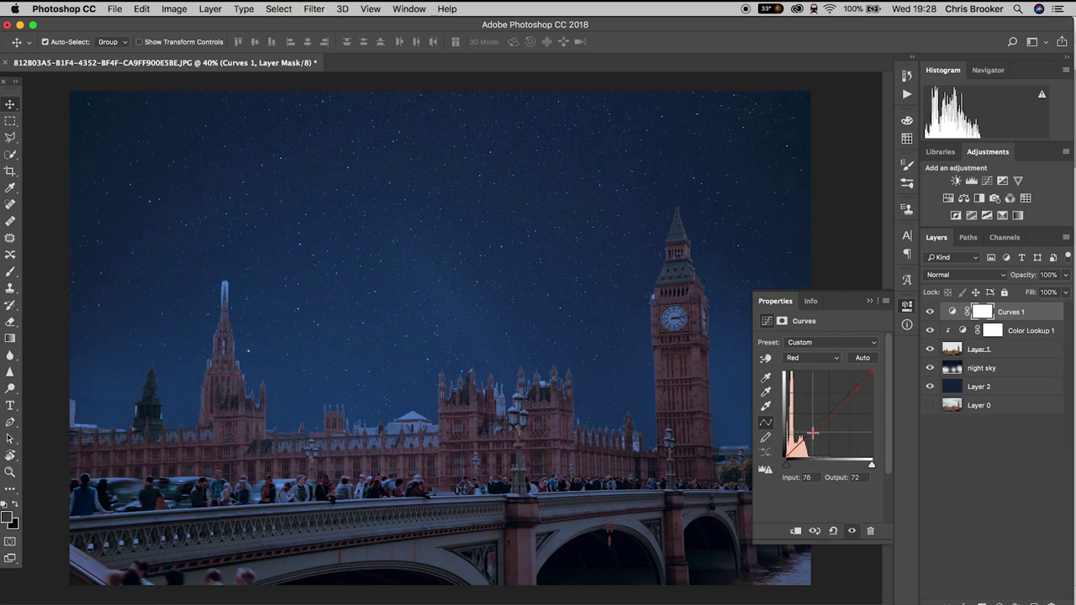
left_click(870, 301)
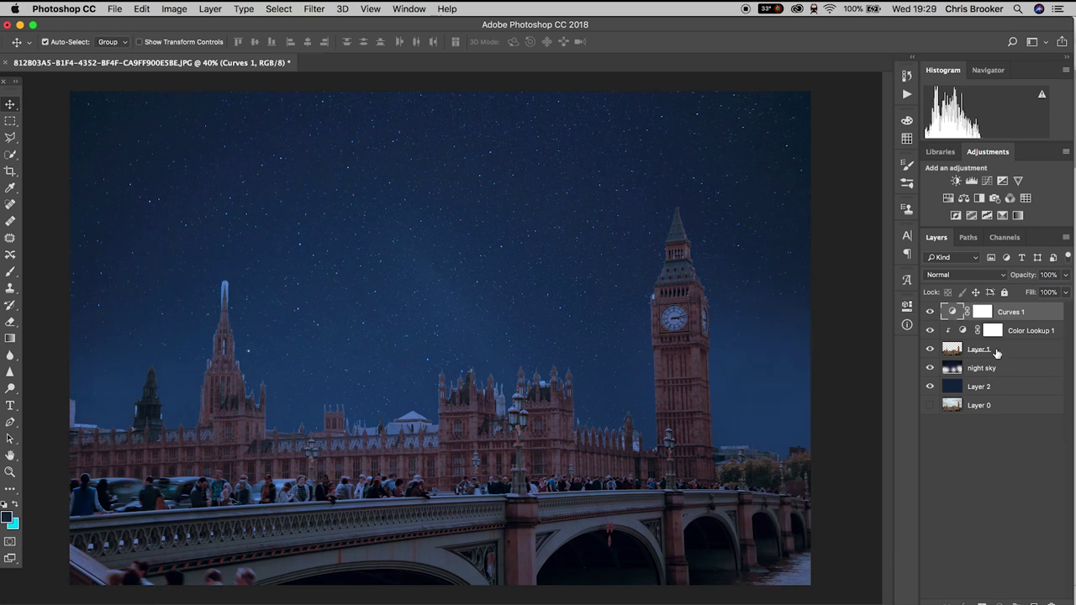
Add a Curves adjustment clipped to Layer 1, pulling in the white point, moving the black point to input 21 and lowering midtone 144 to 126
left_click(996, 353)
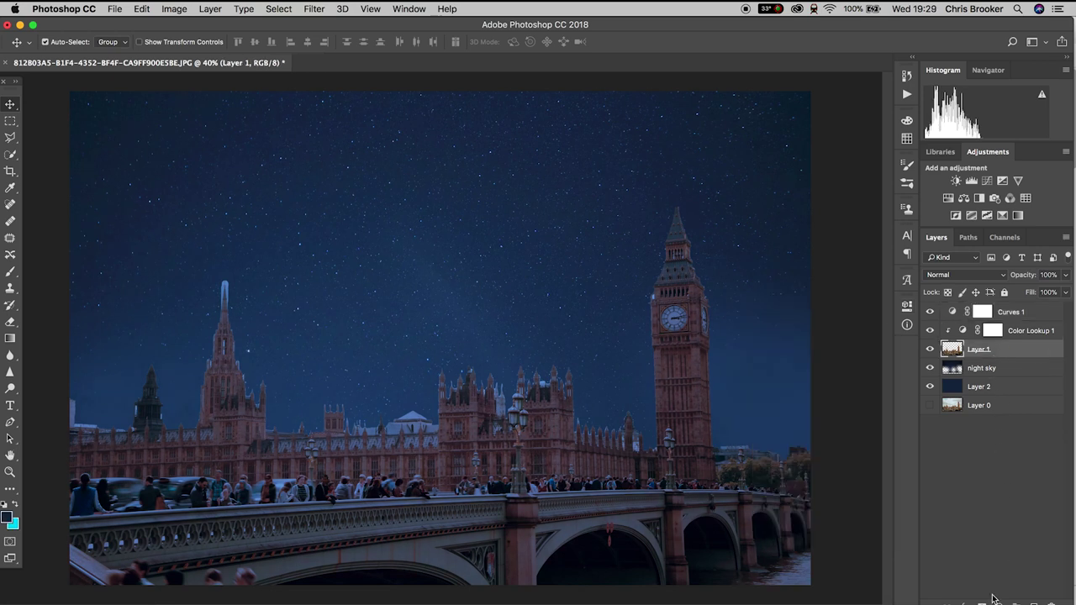
left_click(981, 603)
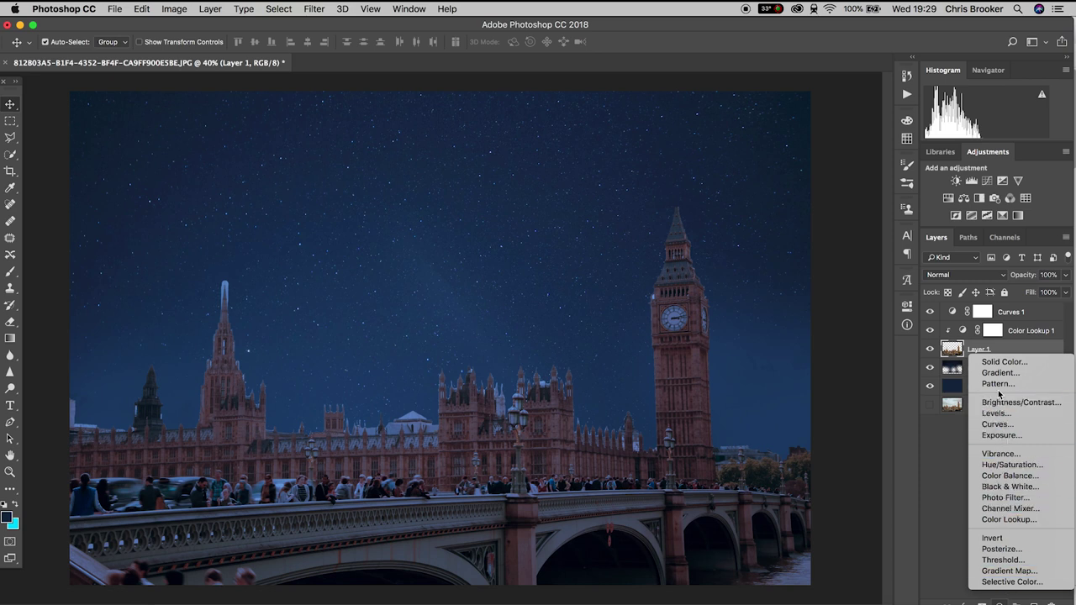
left_click(998, 425)
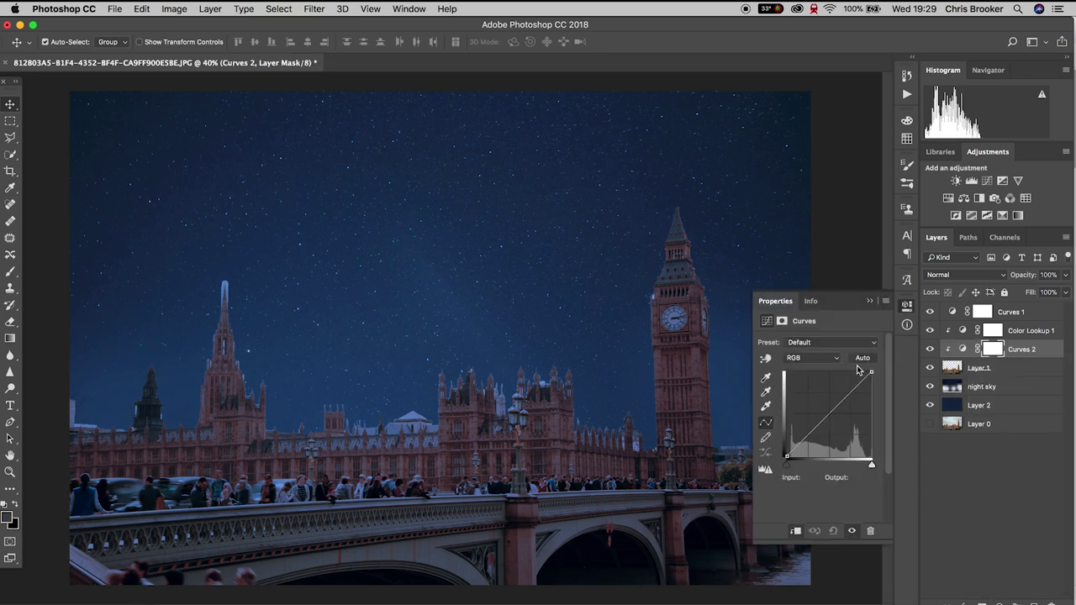
left_click_drag(870, 371, 864, 372)
left_click_drag(786, 453, 792, 458)
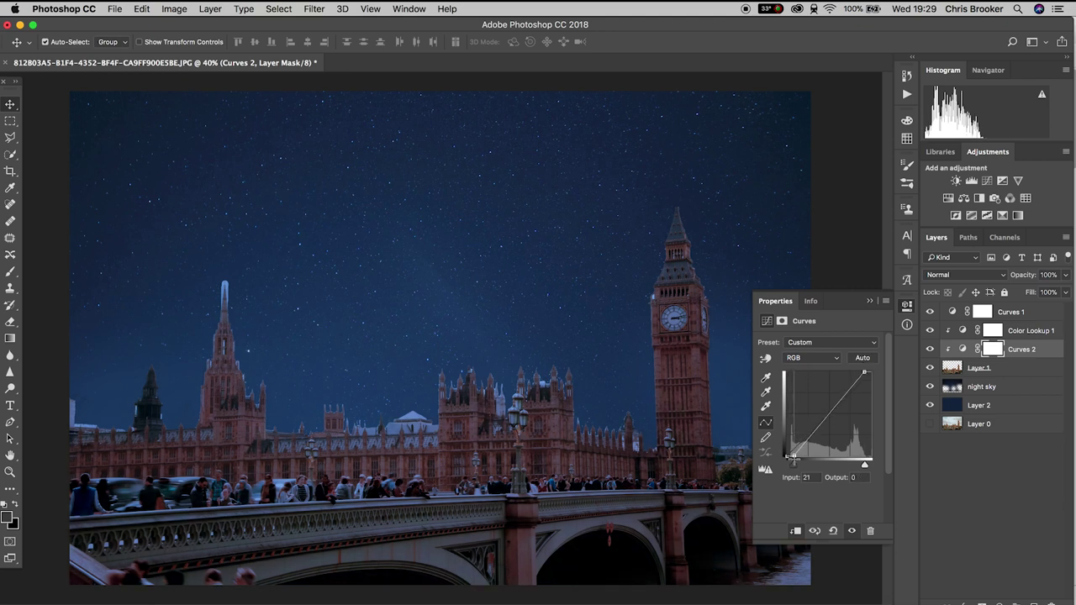
left_click_drag(833, 408, 834, 413)
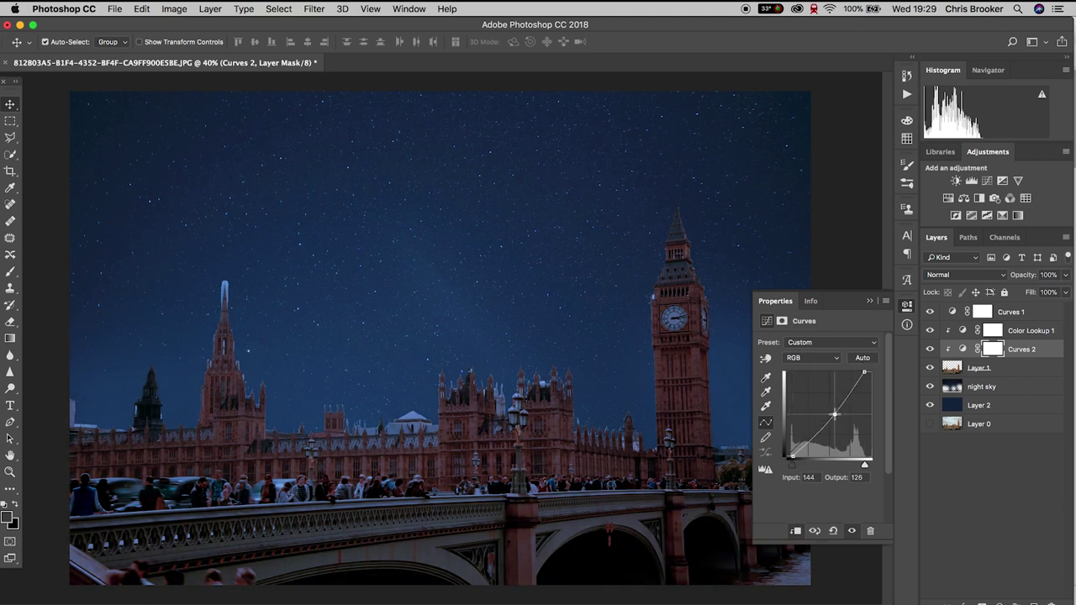
left_click(973, 480)
Create a new blank layer named Layer 3 at the top of the layer stack
scroll(506, 427, "up", 10)
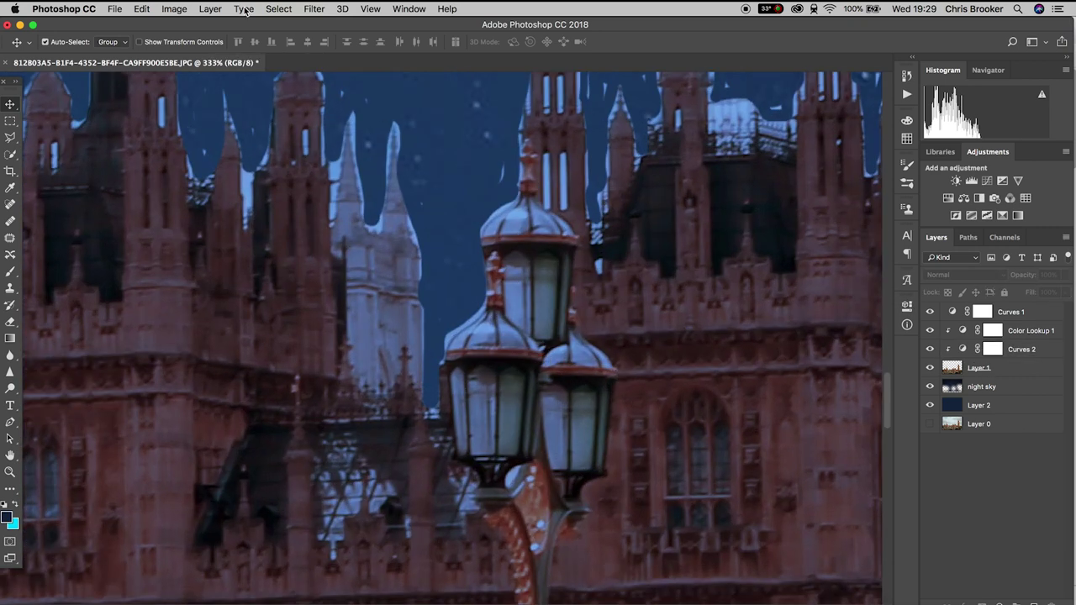
left_click(210, 9)
mouse_move(252, 23)
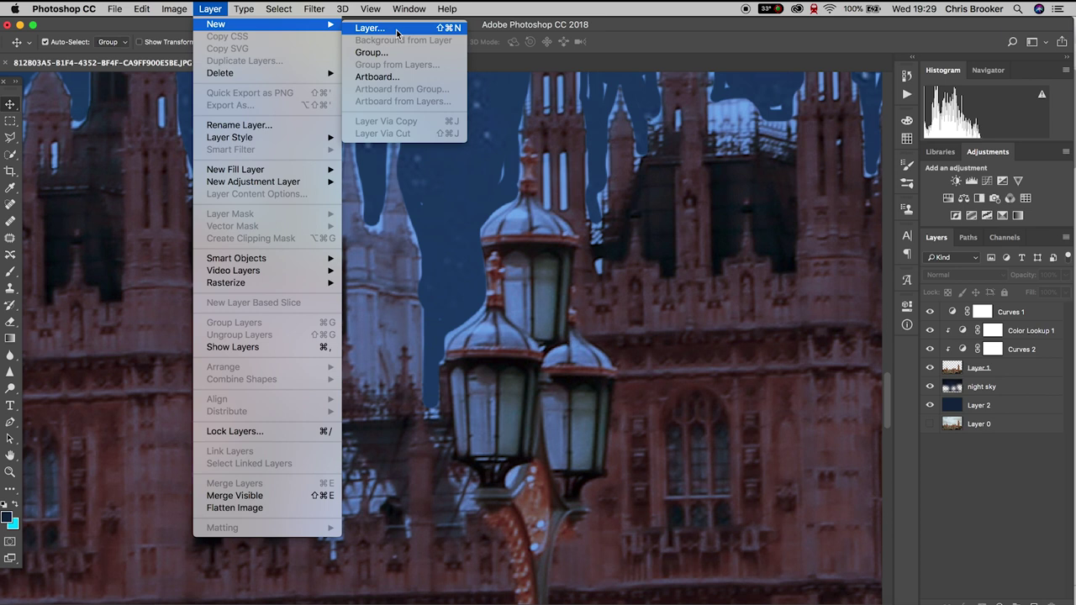
left_click(397, 31)
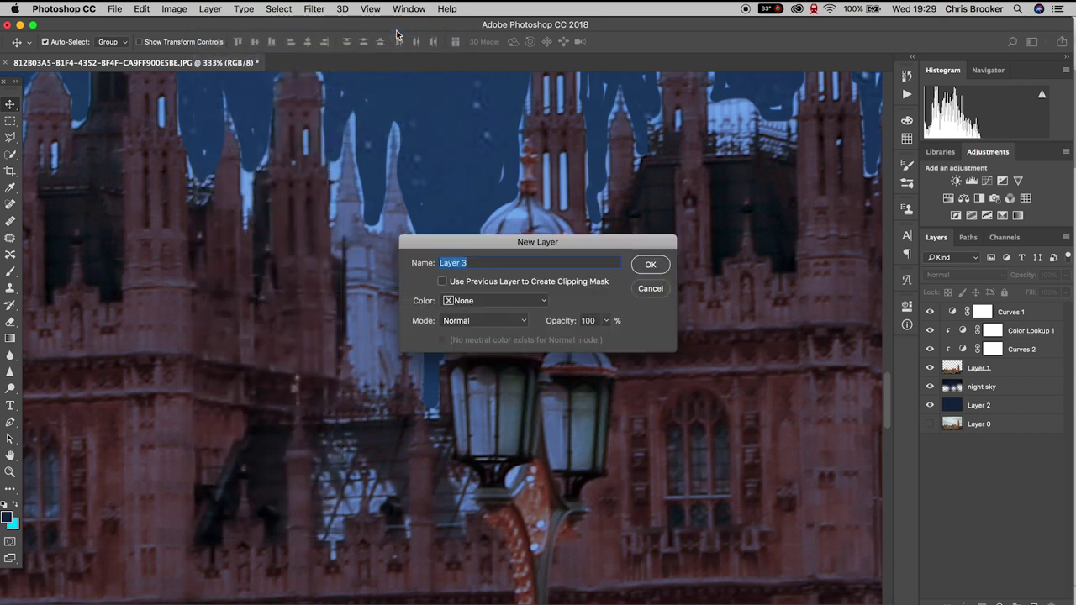
left_click(663, 267)
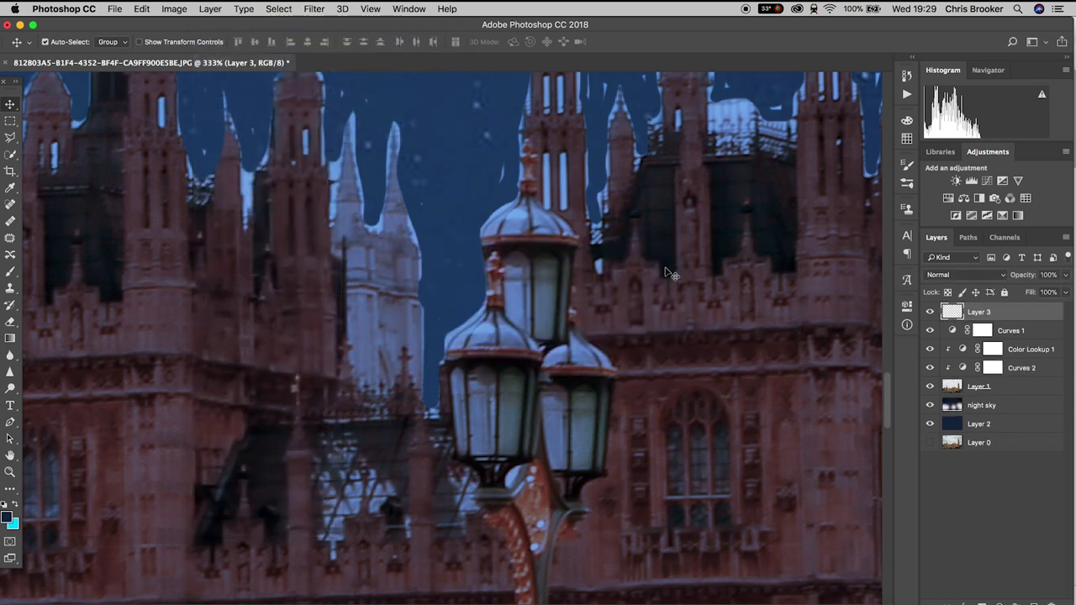
Set up a hard round 9 px Brush with a bright orange foreground color, about #fcb42a
scroll(538, 409, "up", 5)
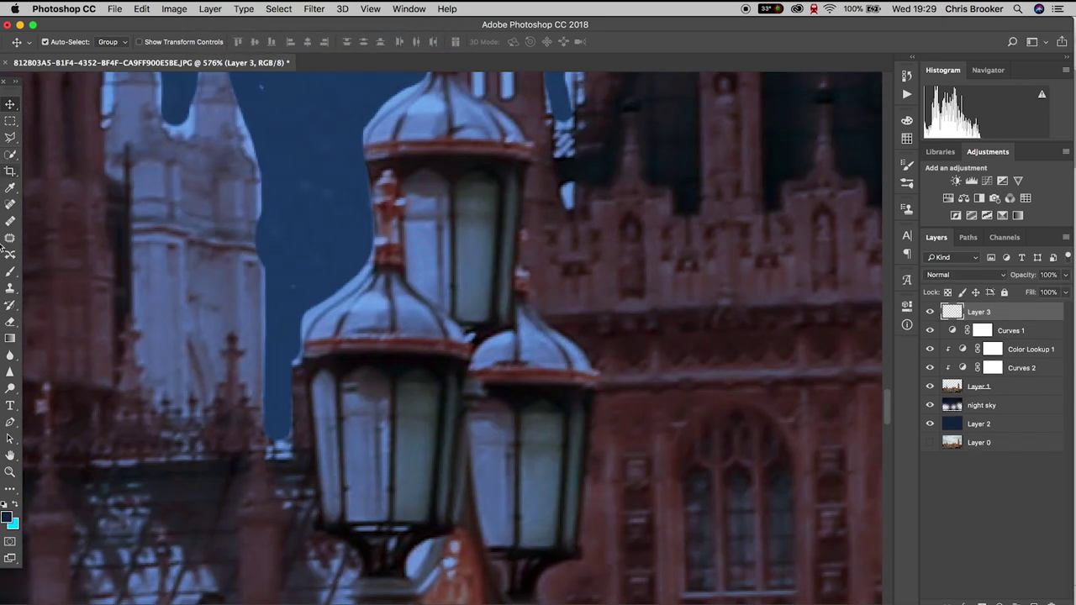
left_click(11, 273)
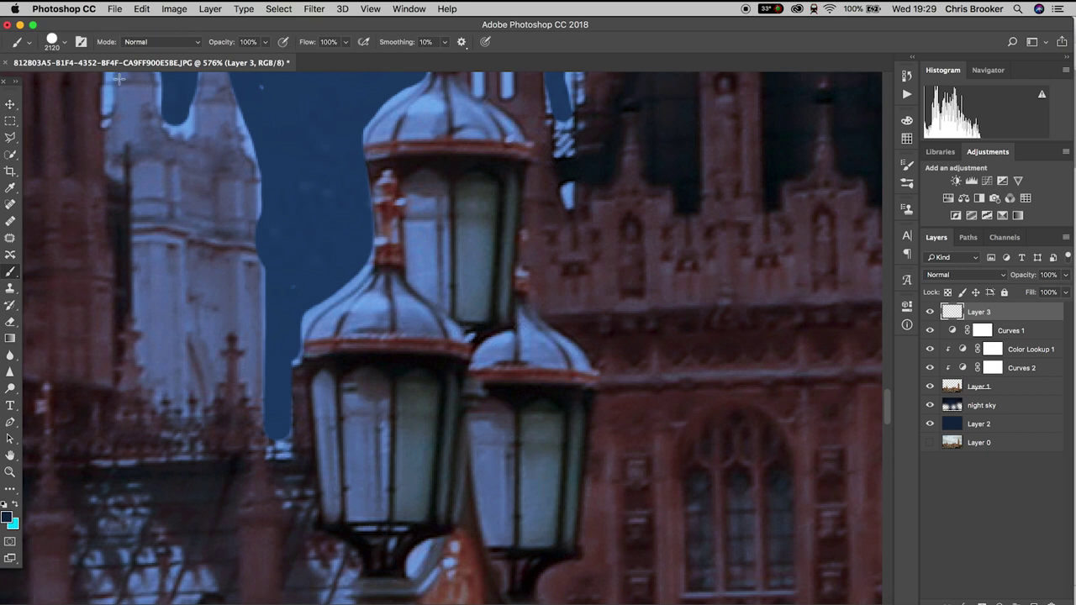
left_click(66, 44)
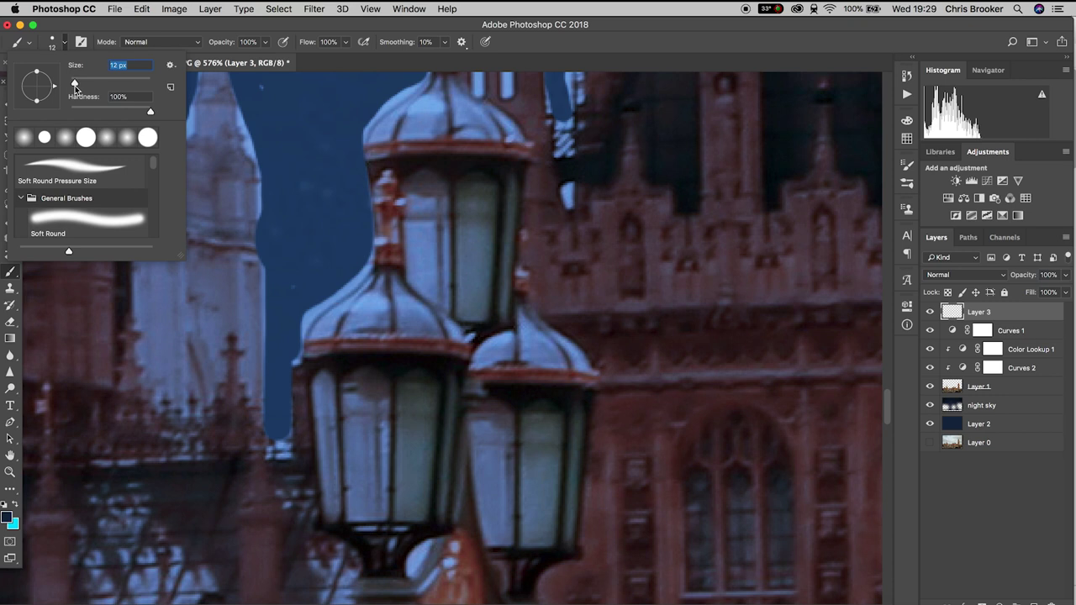
left_click(8, 516)
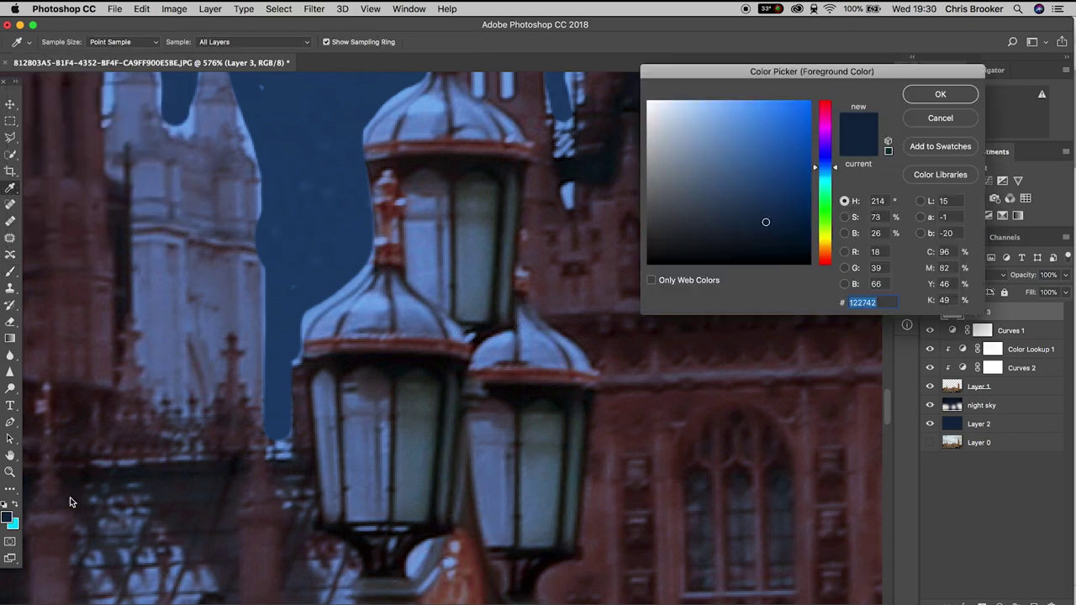
left_click(830, 236)
left_click_drag(780, 159, 785, 103)
left_click(825, 249)
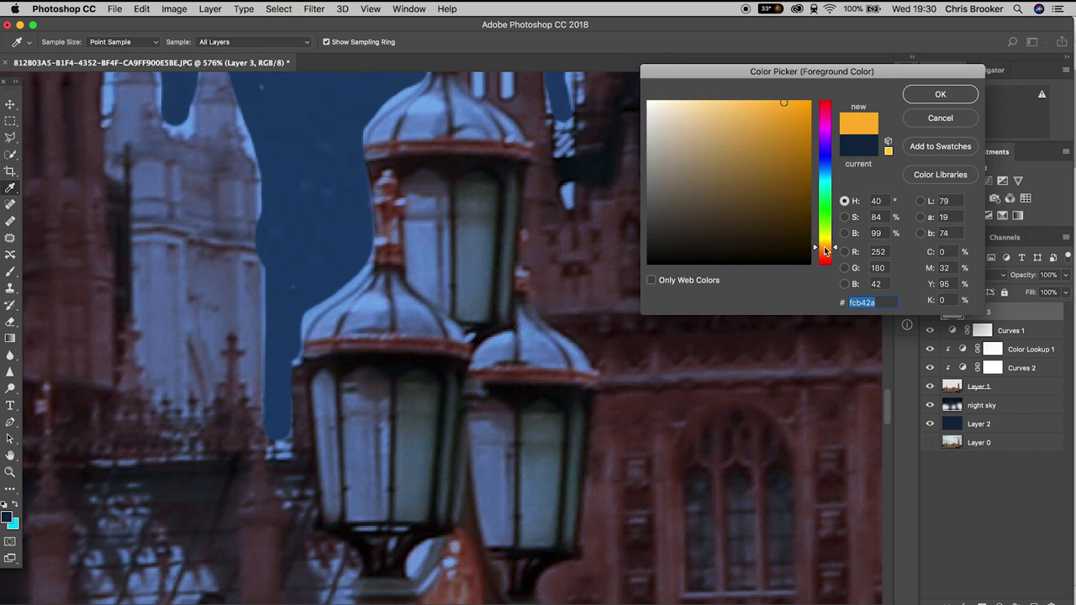
left_click(922, 96)
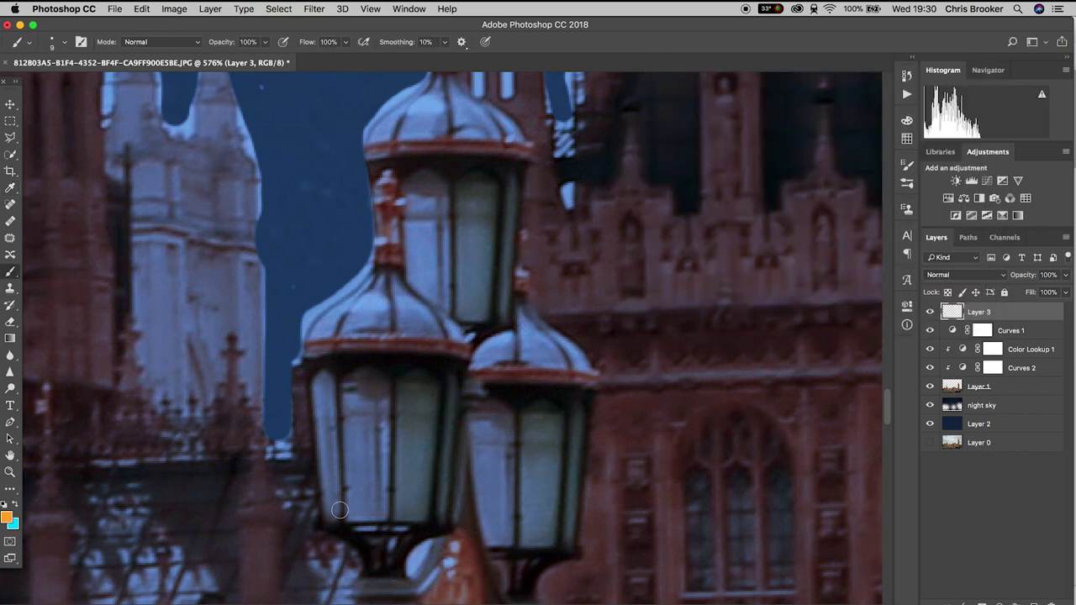
Paint orange over the glass panes of the three lanterns on the large central lamppost
left_click_drag(330, 510, 324, 380)
mouse_move(333, 444)
left_mouse_down()
mouse_move(382, 378)
mouse_move(420, 513)
left_mouse_up()
left_click_drag(481, 407, 504, 525)
mouse_move(529, 539)
left_mouse_down()
mouse_move(552, 455)
mouse_move(551, 537)
left_mouse_up()
scroll(542, 446, "up", 5)
left_click_drag(412, 360, 426, 350)
mouse_move(463, 397)
left_mouse_down()
mouse_move(481, 396)
mouse_move(475, 290)
left_mouse_up()
Reduce the brush to 5 px and fill the remaining narrow glass areas of the central lamppost's lanterns
left_click(64, 42)
left_click_drag(73, 86, 70, 85)
left_click_drag(314, 419, 384, 368)
left_click_drag(397, 375, 427, 416)
mouse_move(477, 449)
left_mouse_down()
mouse_move(499, 436)
mouse_move(580, 450)
left_mouse_up()
left_click_drag(503, 398, 511, 272)
left_click_drag(375, 221, 439, 173)
scroll(515, 408, "down", 10)
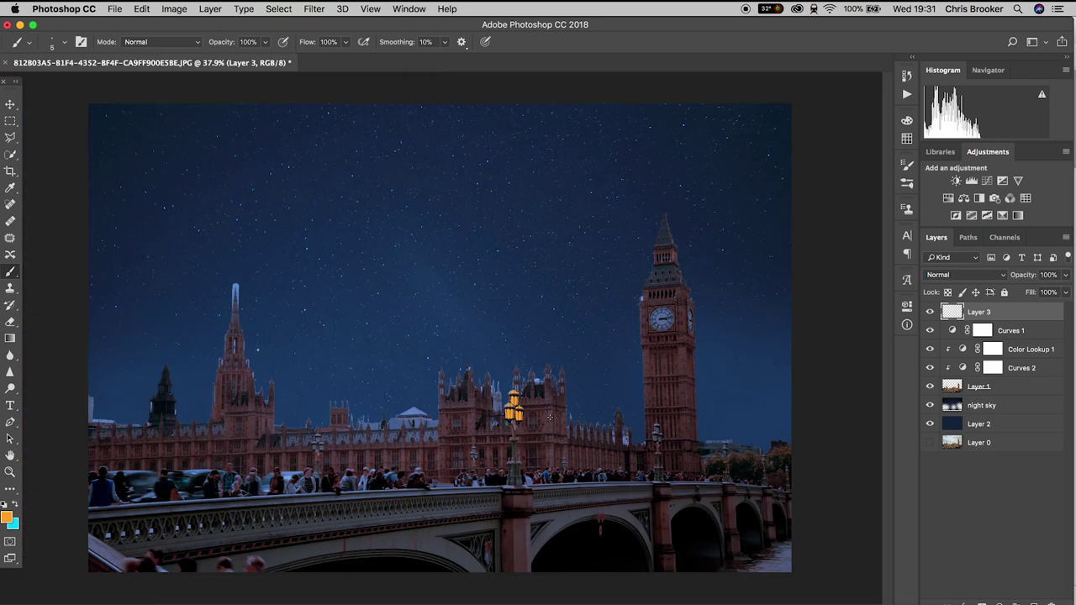
Paint orange over the lantern glass of the lamppost in front of Big Ben
scroll(652, 380, "up", 10)
left_click_drag(304, 367, 315, 463)
left_click_drag(440, 395, 453, 480)
mouse_move(406, 227)
left_mouse_down()
mouse_move(411, 318)
mouse_move(378, 428)
left_mouse_up()
scroll(395, 336, "down", 10)
Paint orange over the lantern glass of the distant lampposts near the trees on the bridge
scroll(411, 379, "up", 10)
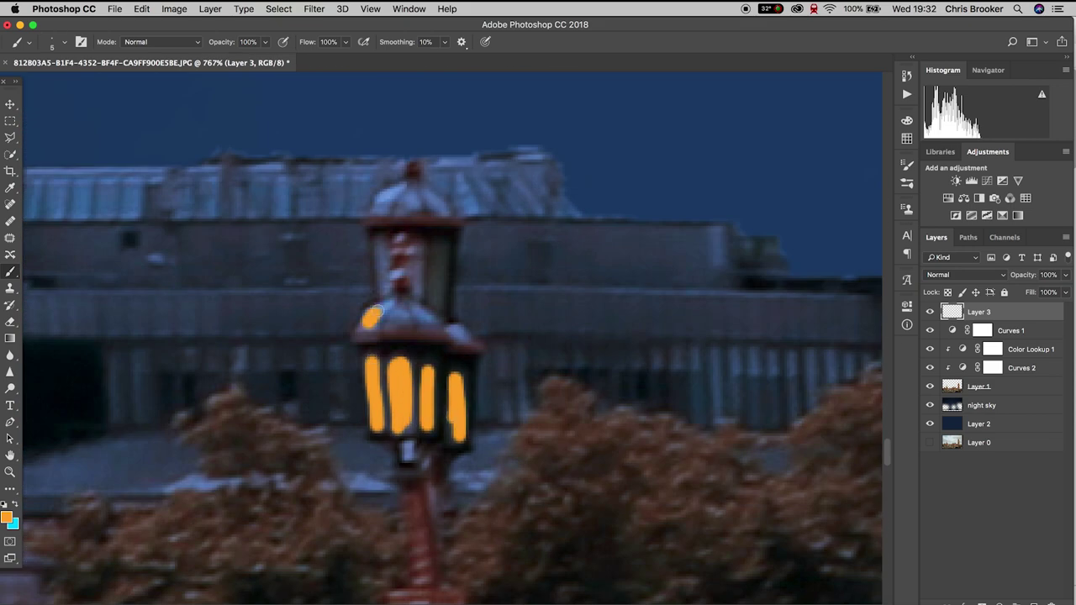
left_click_drag(407, 245, 406, 301)
scroll(420, 336, "right", 10)
scroll(420, 378, "right", 10)
left_click_drag(376, 403, 385, 445)
scroll(394, 350, "down", 6)
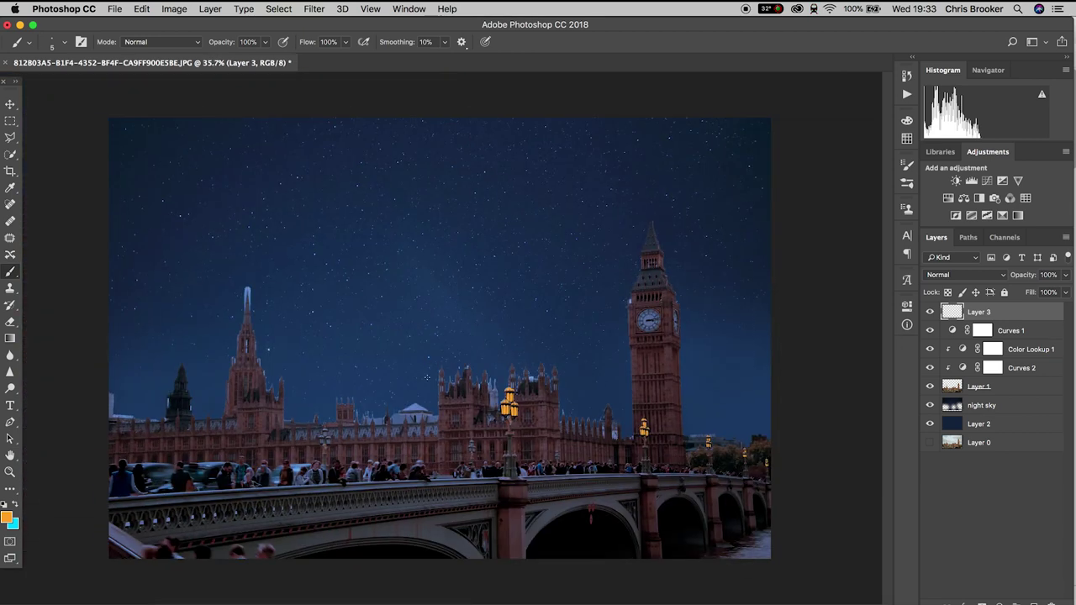
Set Layer 3's blend mode to Color Dodge so the painted lanterns glow
scroll(555, 462, "up", 3)
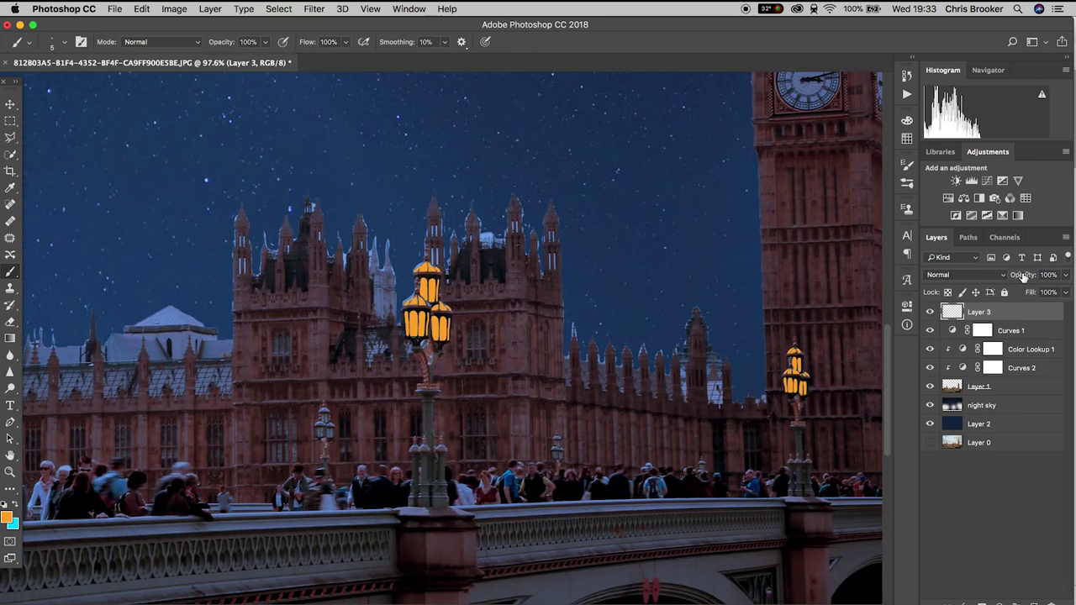
left_click(1000, 275)
scroll(967, 290, "down", 3)
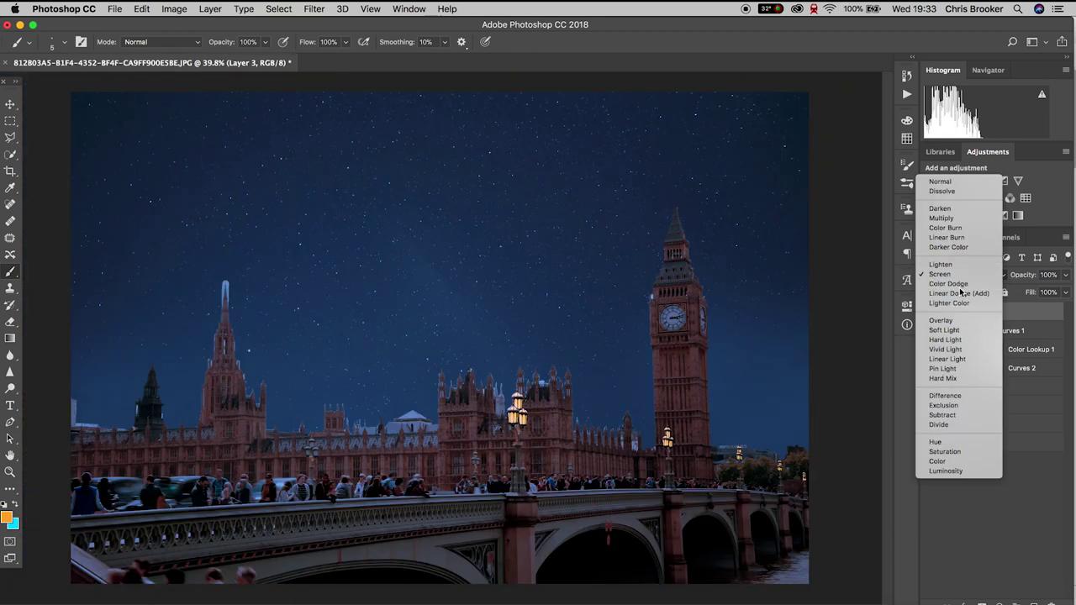
left_click(966, 295)
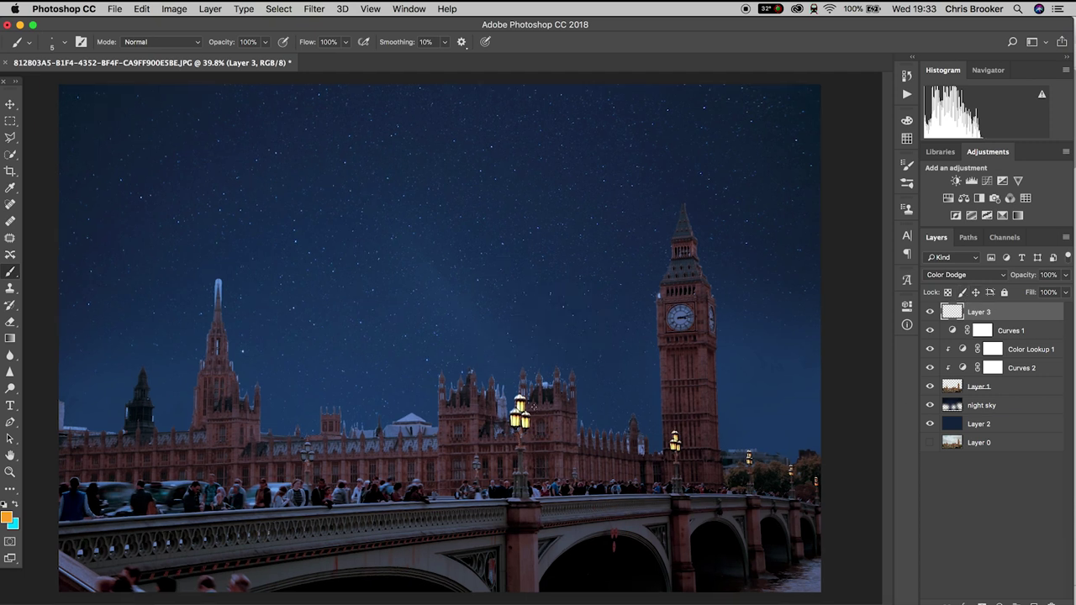
Create a new empty layer above Layer 3 with Normal mode and 100% opacity
scroll(550, 488, "up", 4)
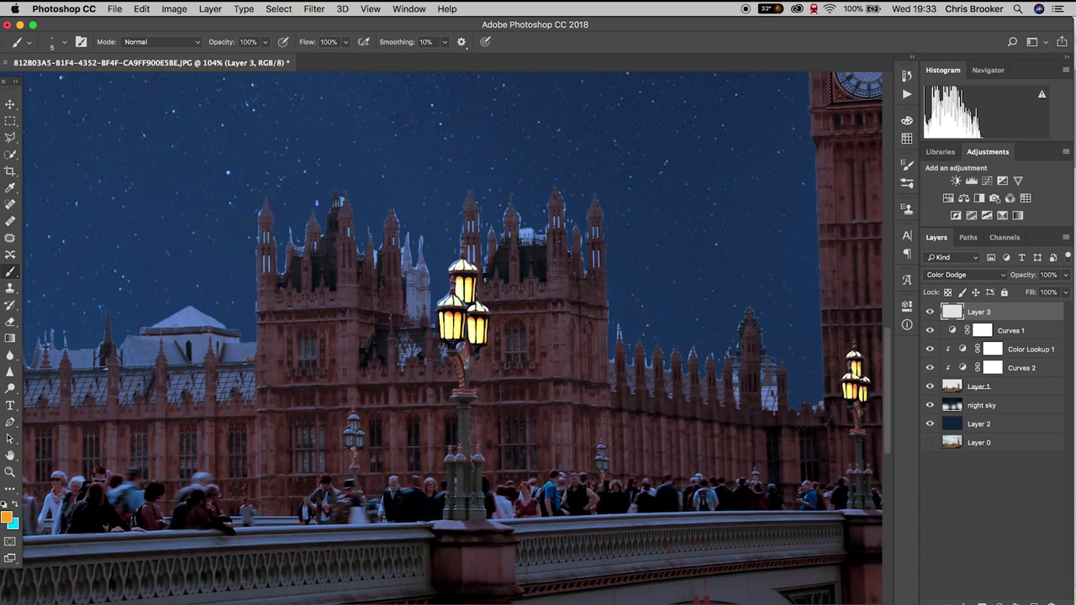
left_click(10, 104)
left_click(211, 8)
mouse_move(217, 27)
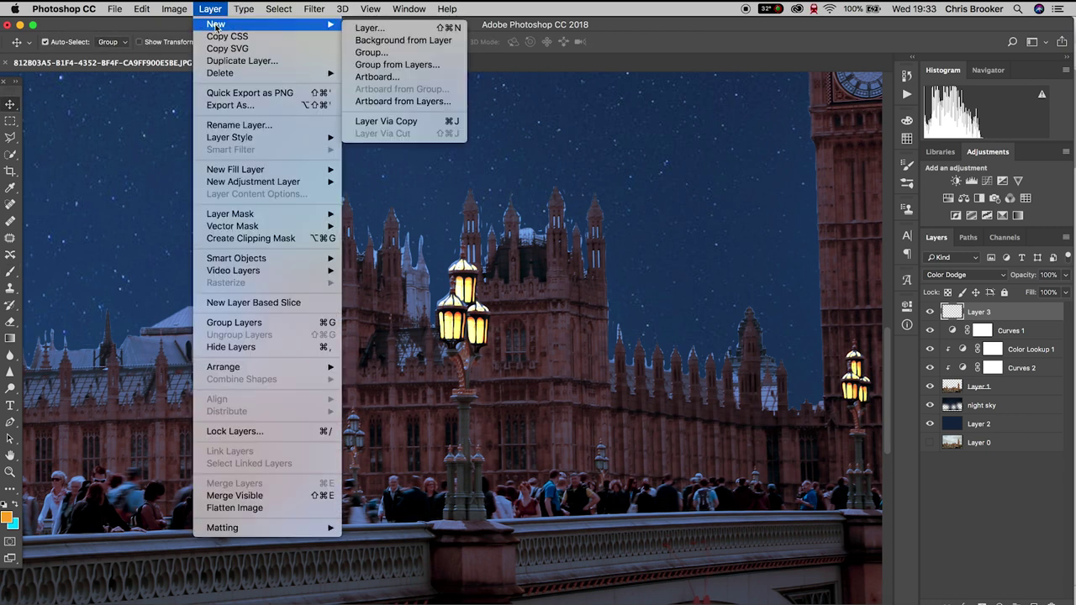
left_click(370, 28)
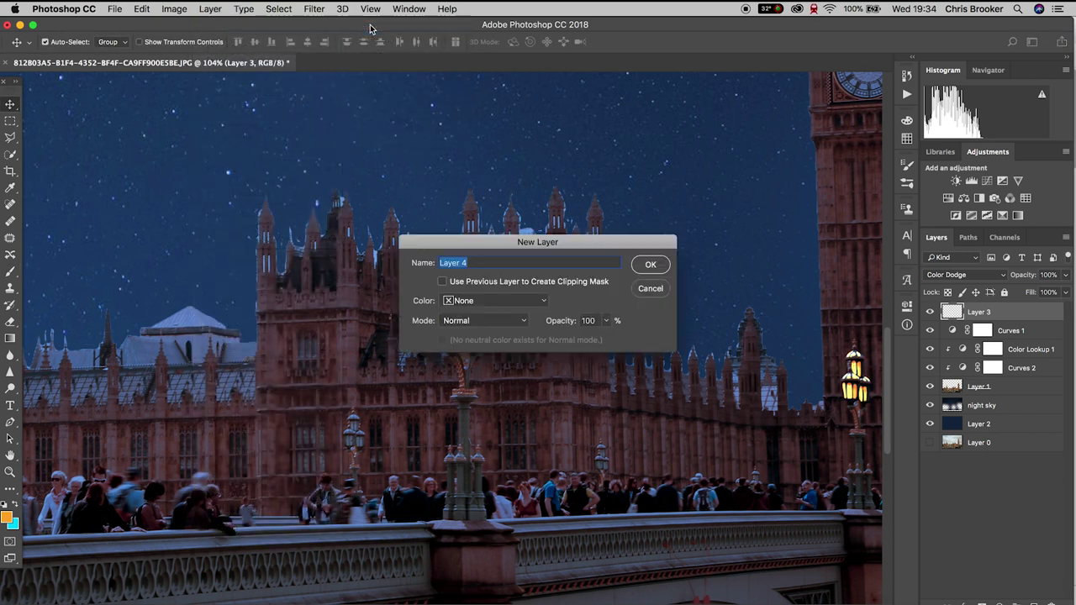
left_click(651, 265)
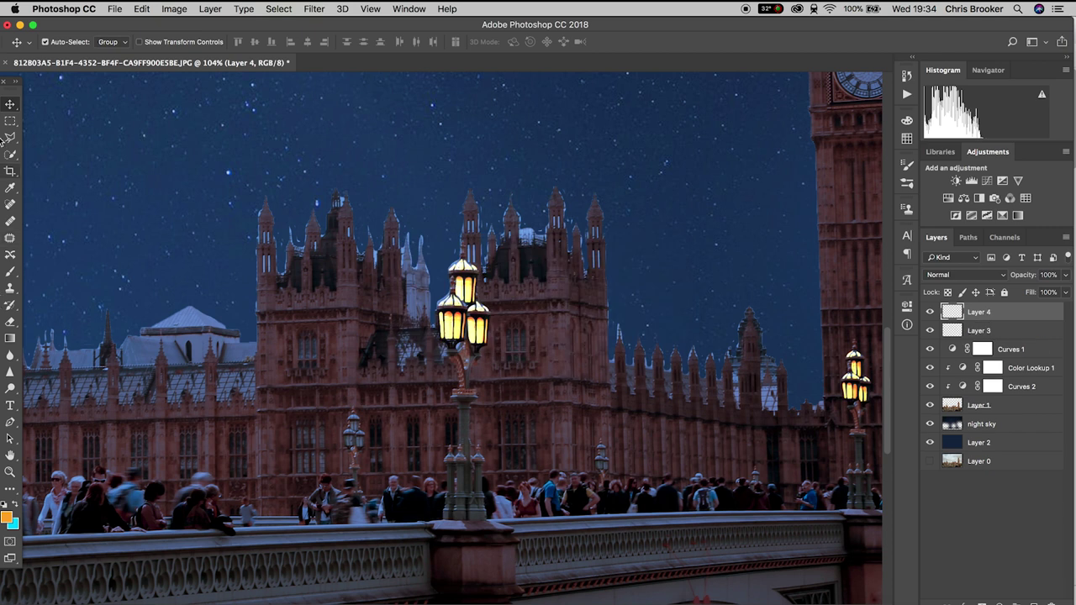
Set up a soft round brush of 460 px with 0% hardness for painting lamp glows
left_click(10, 271)
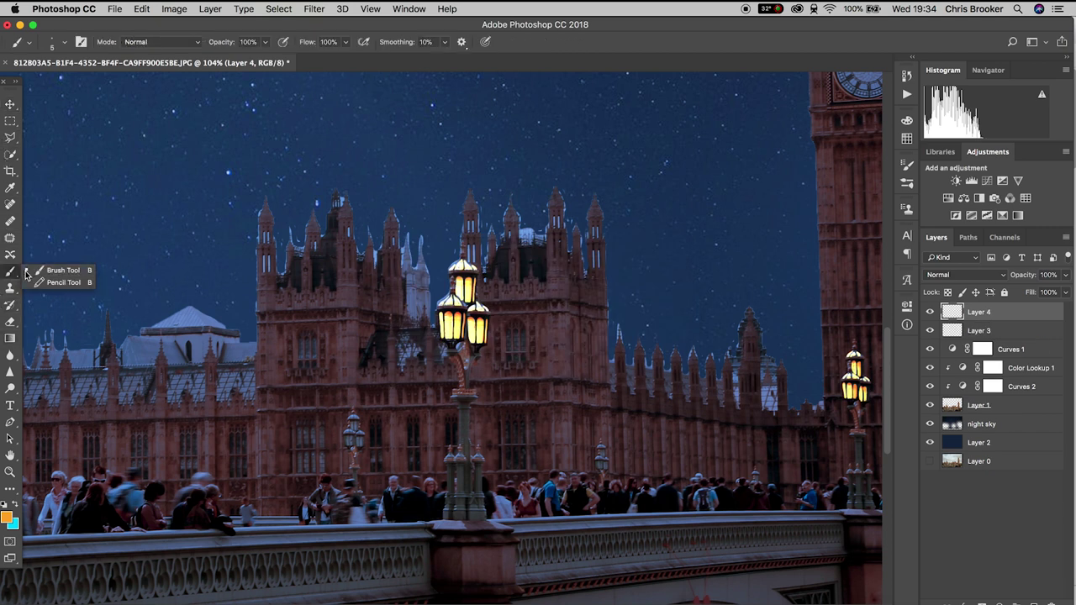
left_click(65, 42)
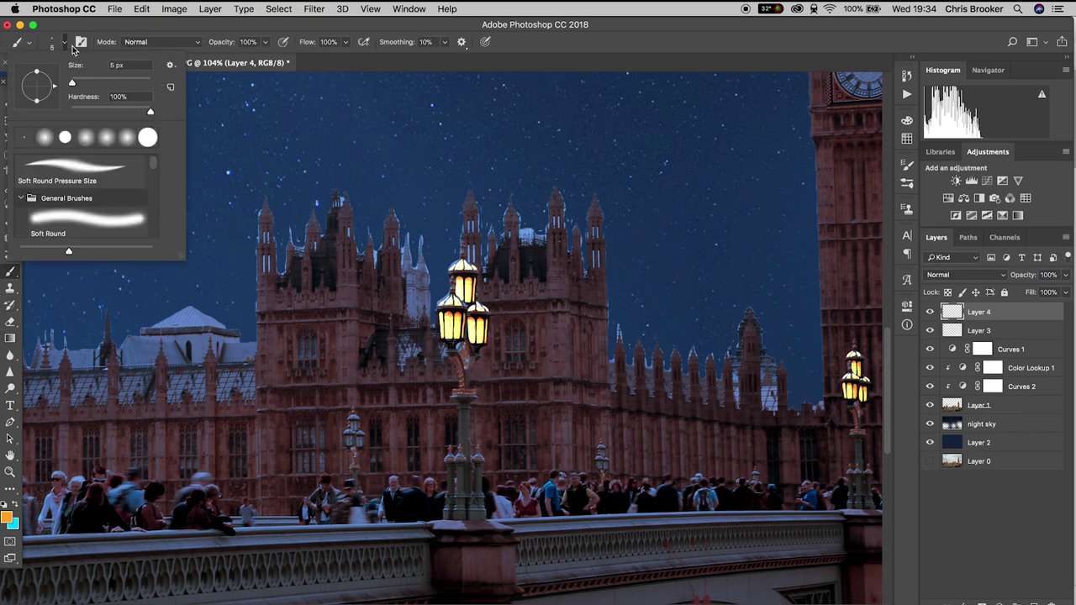
left_click(121, 79)
left_click(136, 80)
left_click_drag(151, 111, 13, 115)
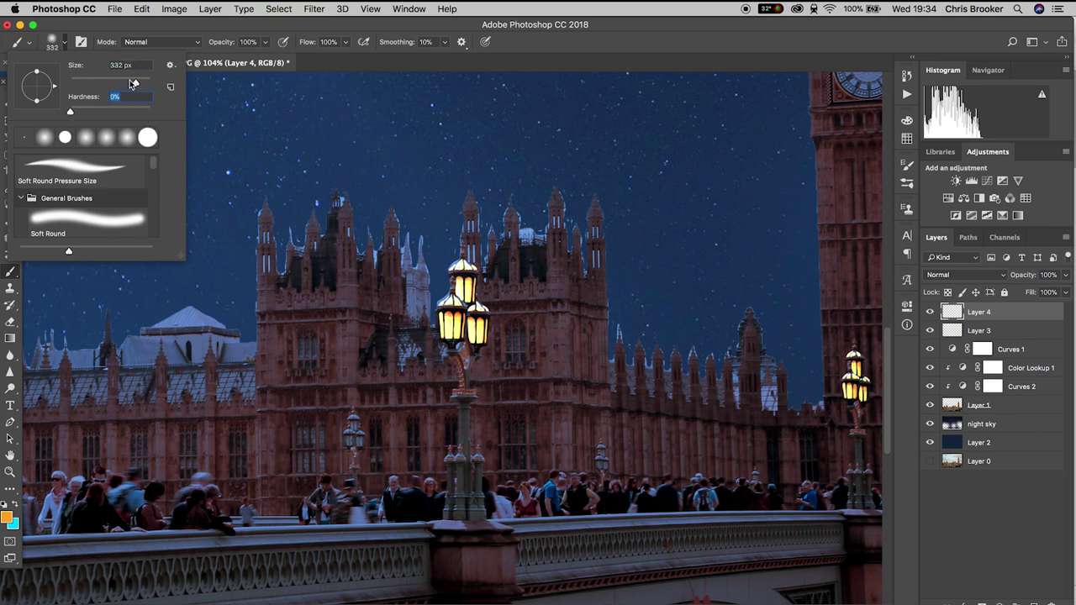
left_click_drag(141, 85, 149, 83)
Paint soft orange glows over the bridge lampposts' lanterns, reducing the brush to 194 px for the most distant ones
left_click(463, 302)
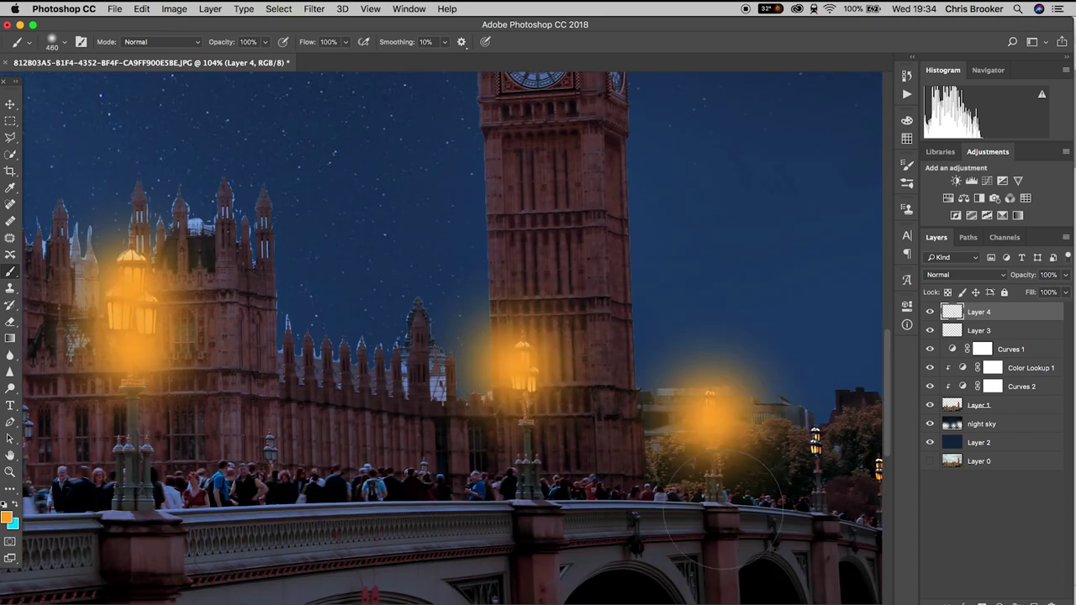
left_click(29, 41)
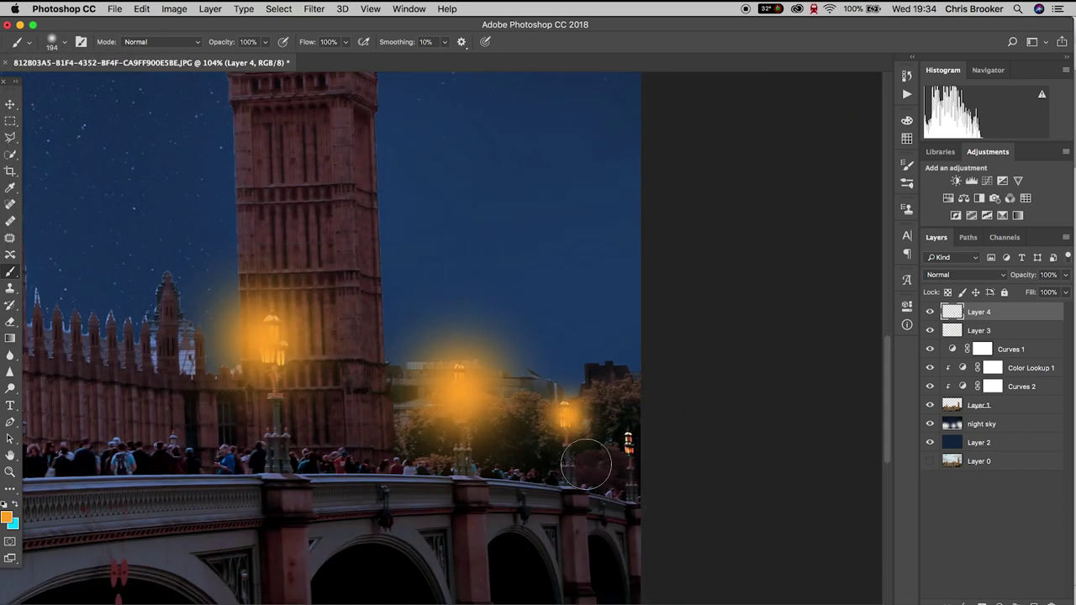
left_click(628, 446)
Set the orange glow layer's blend mode to Screen and its opacity to 45%
left_click(996, 275)
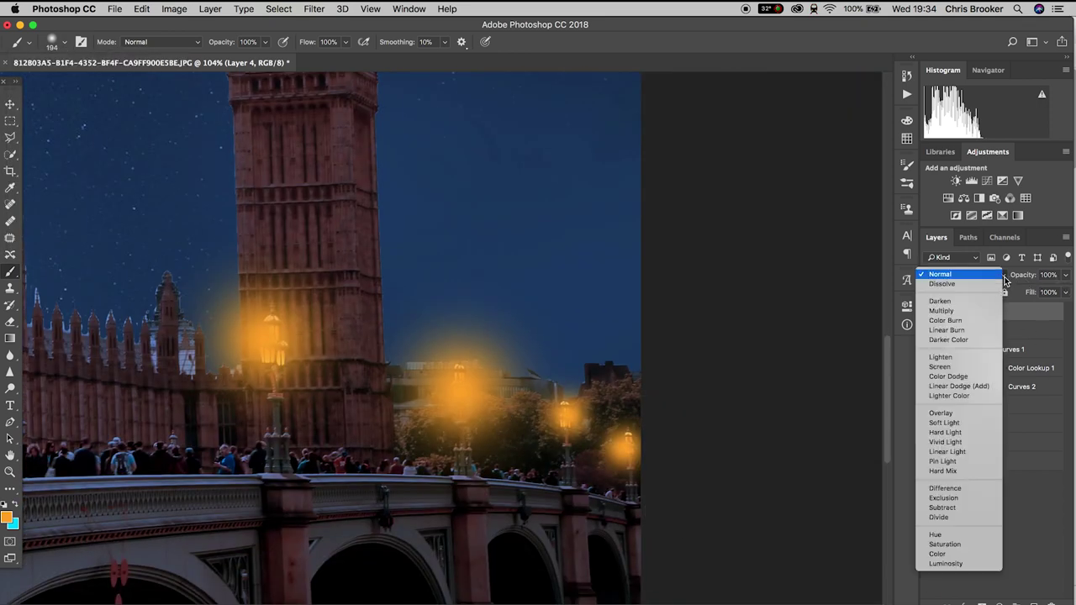
left_click(942, 356)
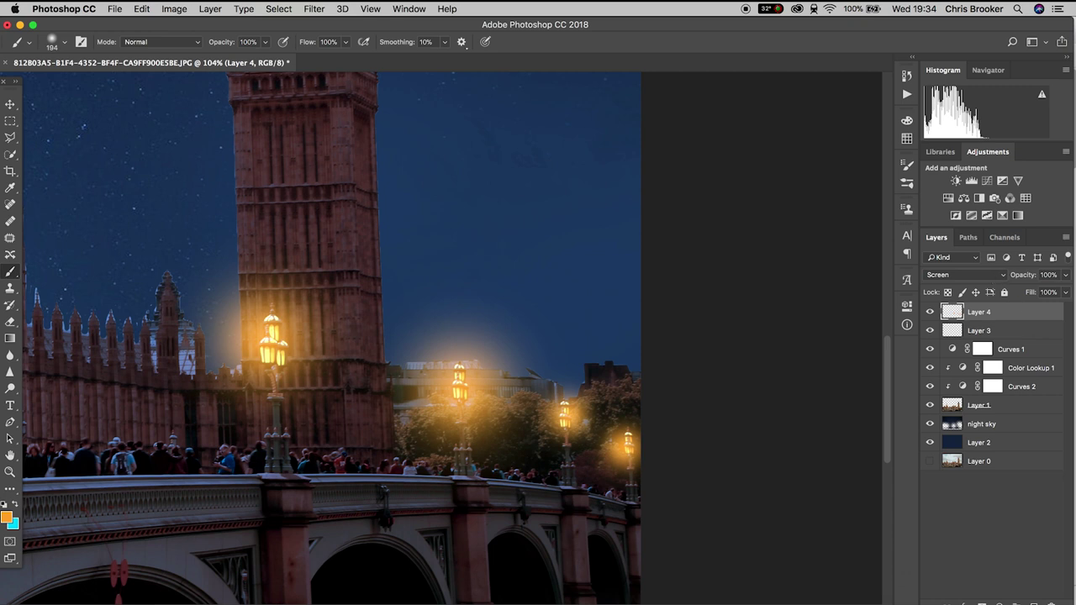
left_click_drag(1066, 277, 1033, 293)
Paint soft orange light on the bridge parapet and pillars at the base of the lampposts
left_click_drag(497, 372, 982, 324)
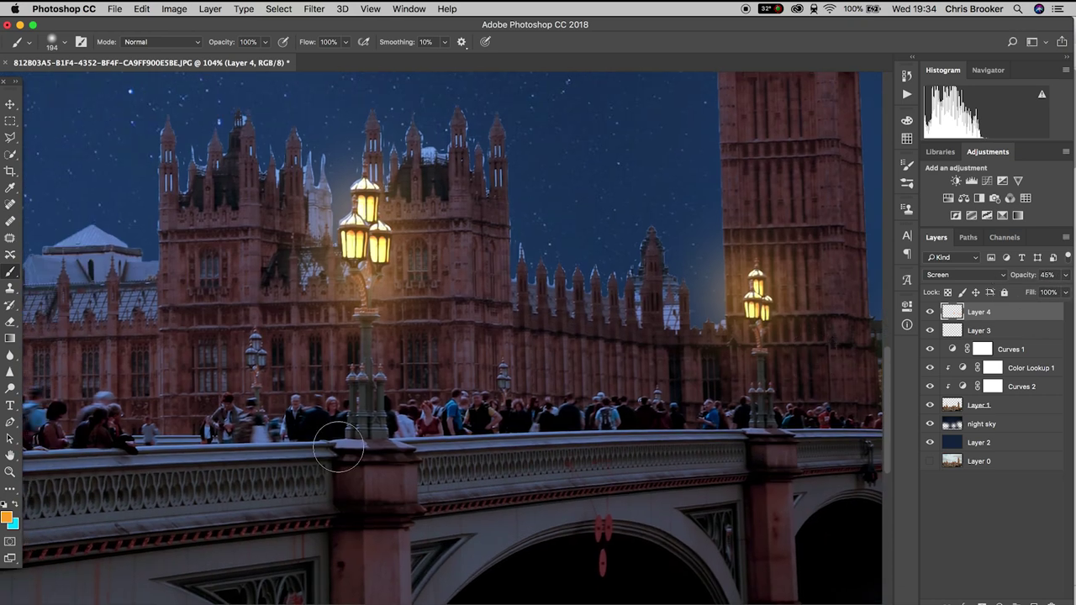
left_click_drag(343, 443, 407, 441)
scroll(505, 412, "down", 5)
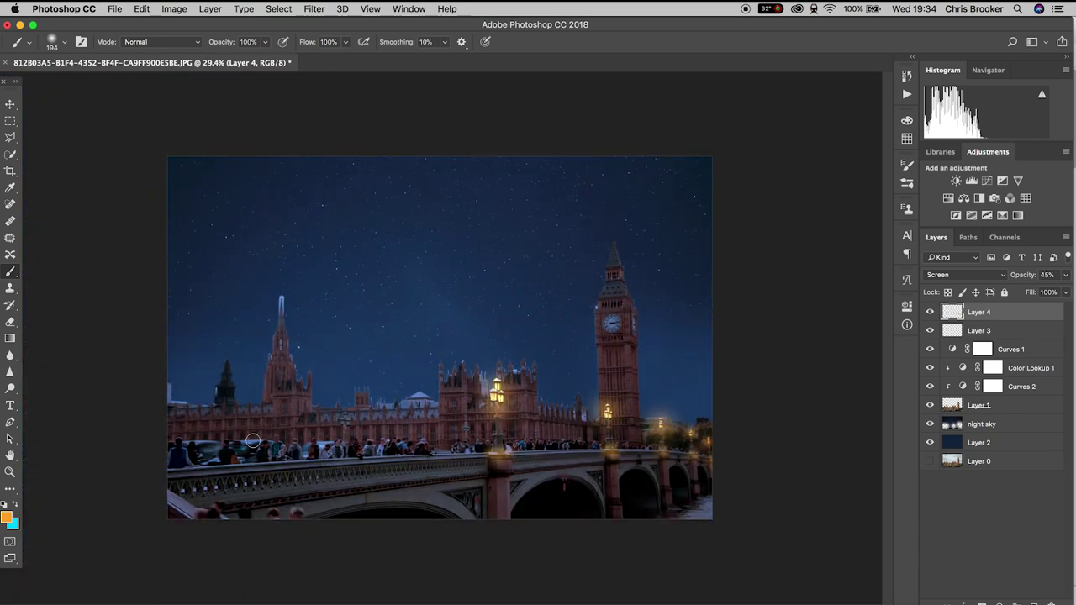
scroll(546, 433, "up", 10)
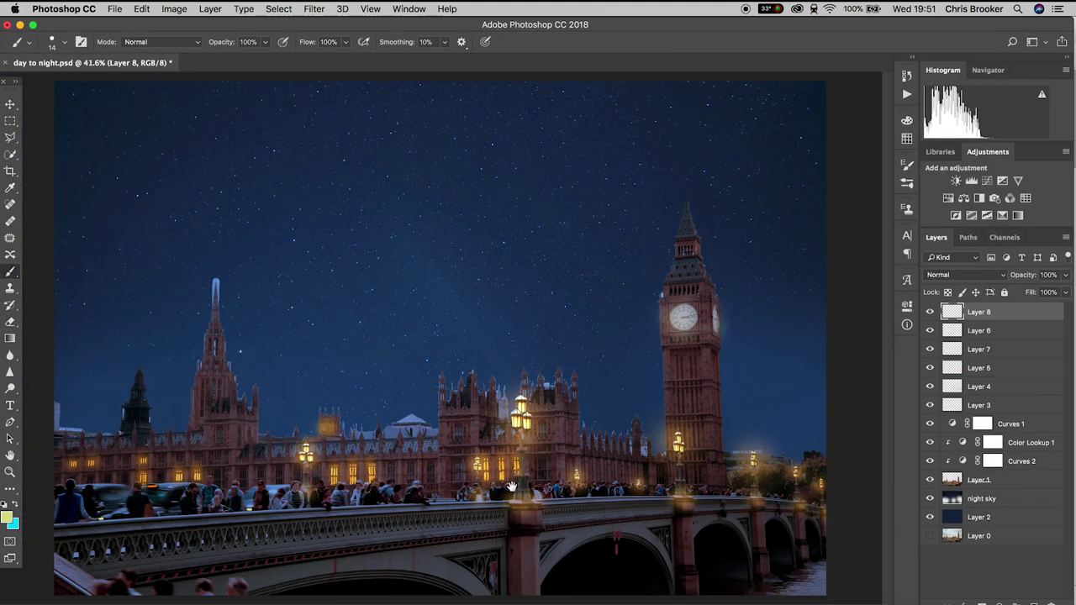
Create a new empty layer above Layer 8 with Normal mode and 100% opacity
scroll(681, 420, "down", 4)
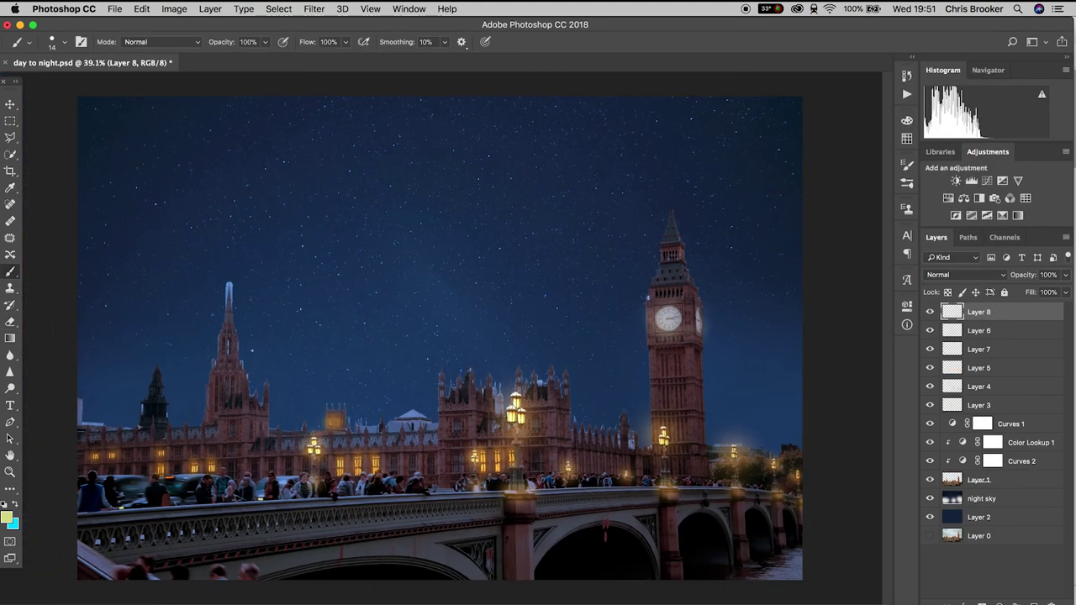
scroll(681, 419, "up", 1)
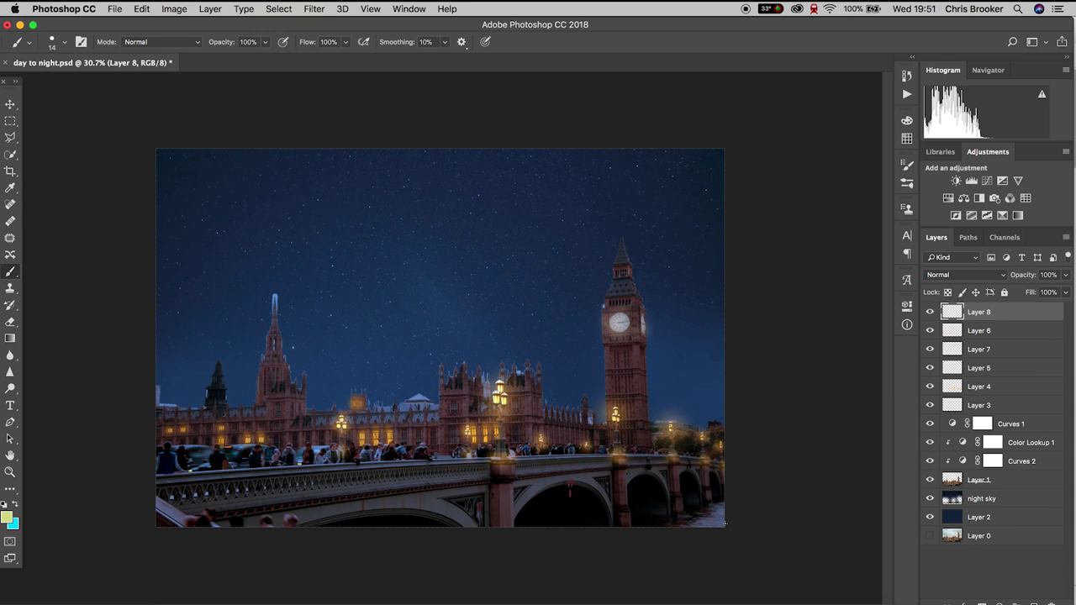
scroll(725, 524, "up", 2)
scroll(215, 151, "down", 1)
left_click(12, 107)
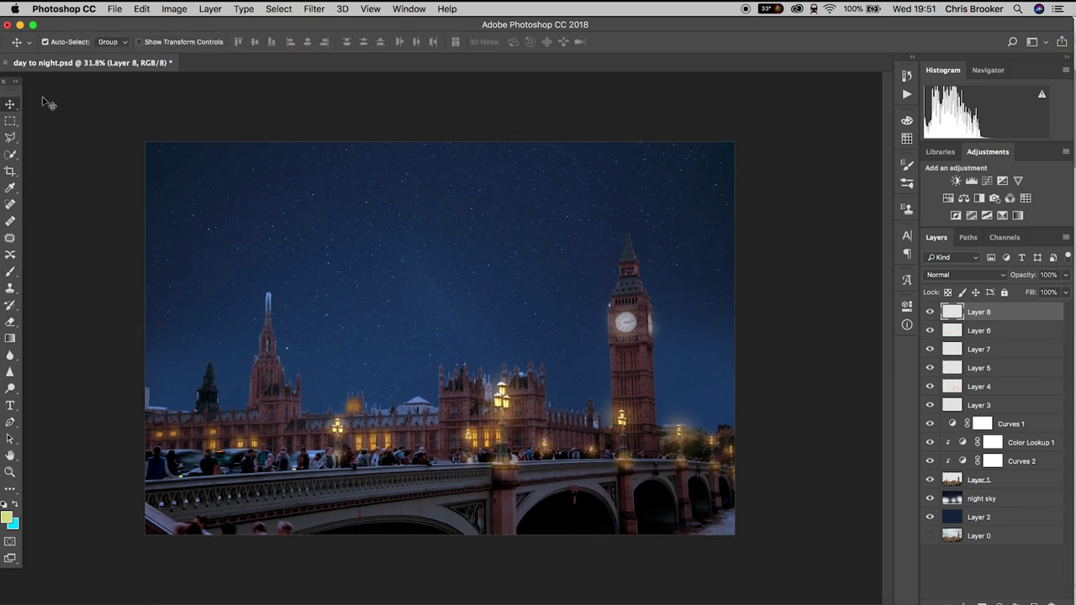
left_click(209, 9)
left_click(370, 30)
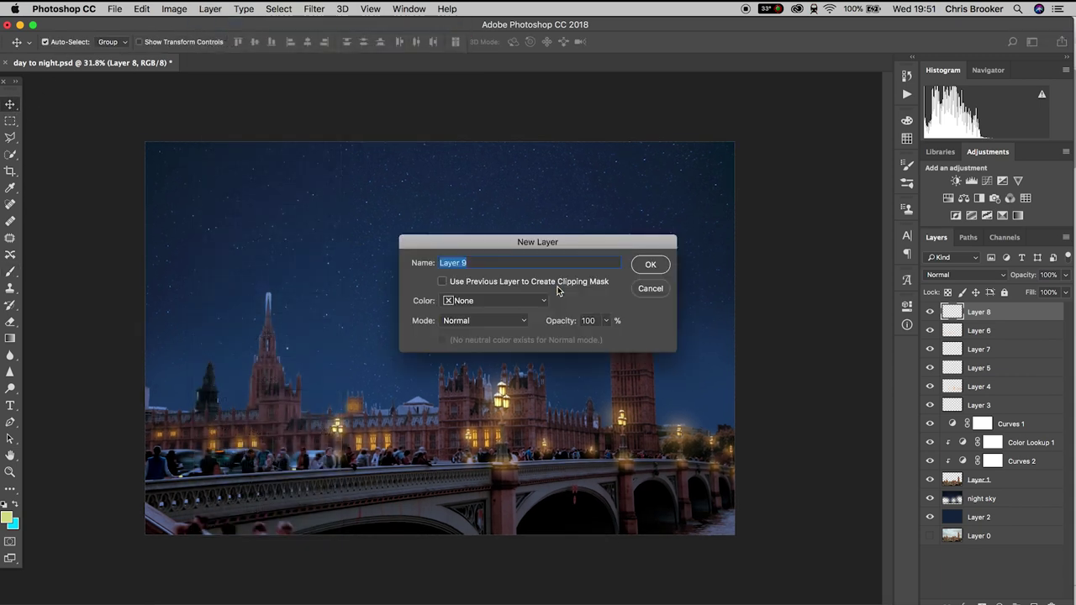
left_click(652, 264)
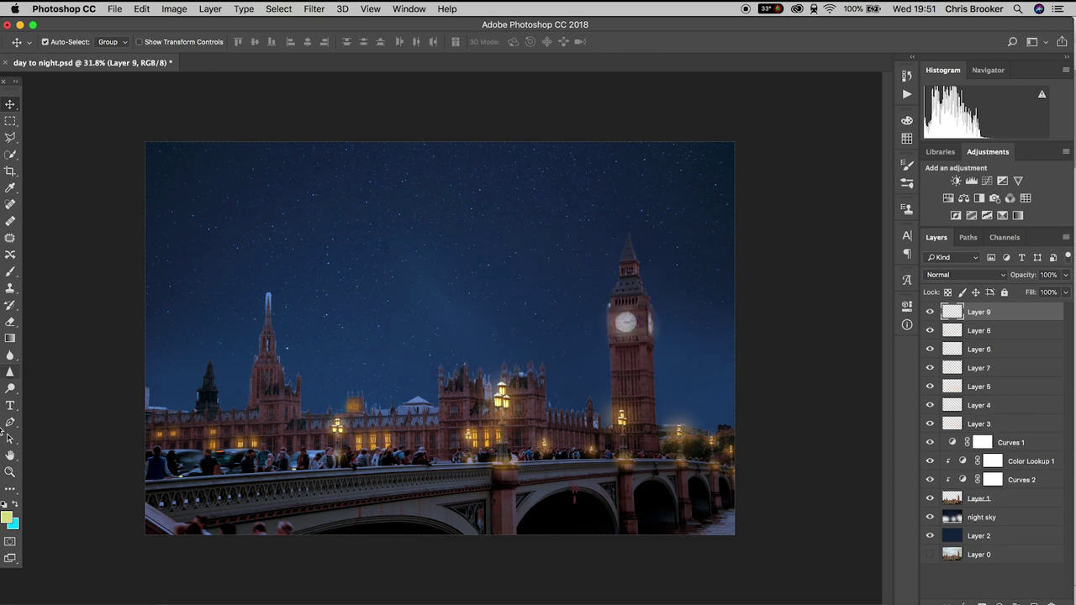
Choose a near-black foreground color and set the brush to 1400 px with 0% hardness
left_click(12, 522)
left_click_drag(702, 188, 634, 239)
left_click(926, 96)
left_click(10, 271)
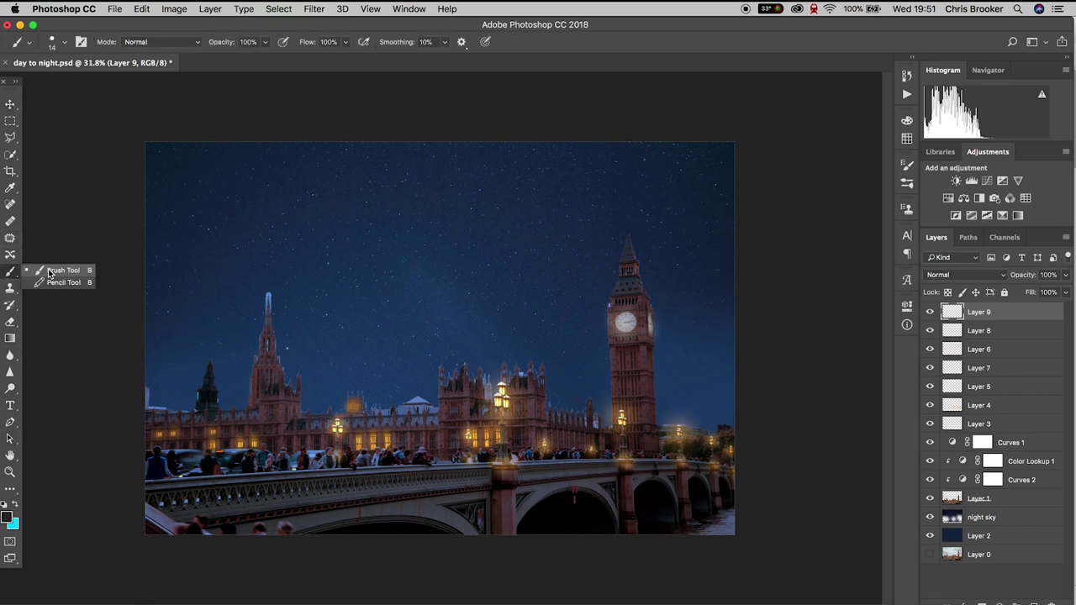
left_click(64, 44)
left_click_drag(126, 78, 139, 83)
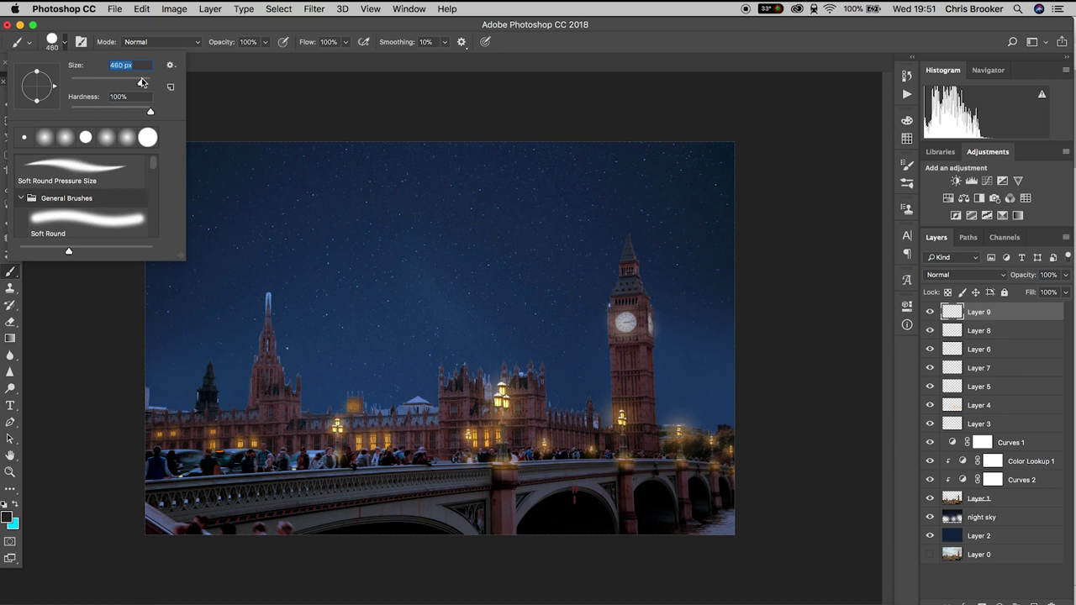
left_click_drag(150, 112, 70, 113)
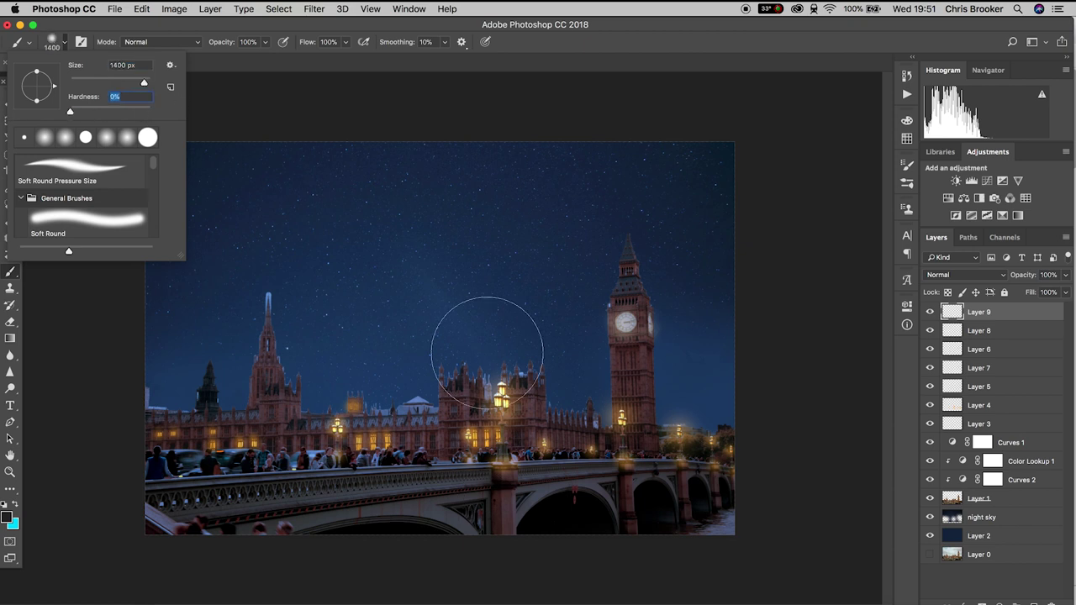
Paint near-black over the bridge and lower part of the photo, and adjust that layer's opacity
mouse_move(171, 542)
left_mouse_down()
mouse_move(834, 516)
mouse_move(656, 523)
mouse_move(740, 495)
mouse_move(305, 516)
mouse_move(101, 555)
left_mouse_up()
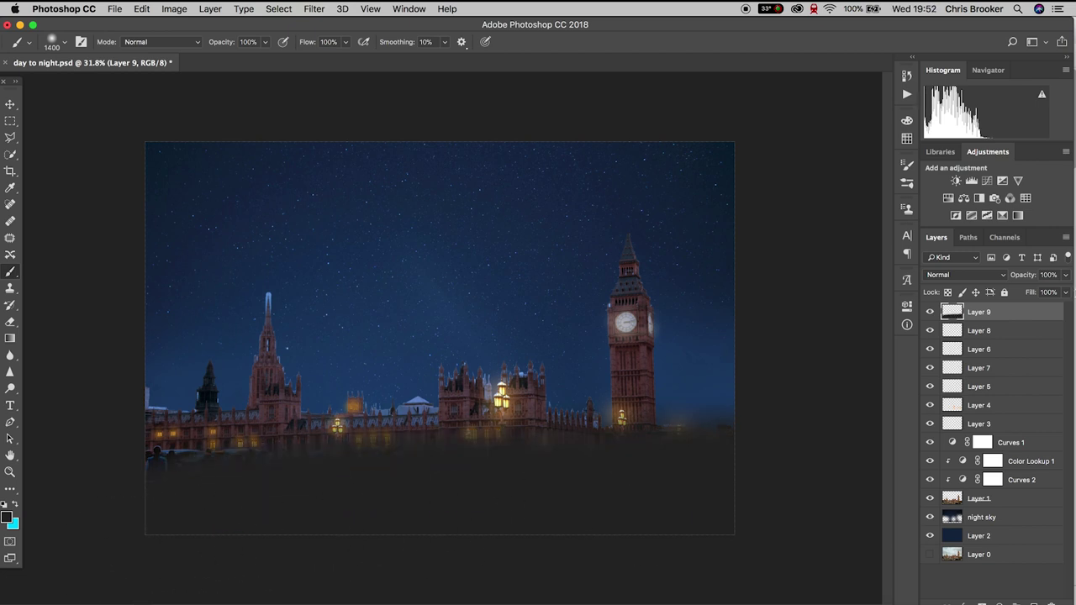
left_click(1066, 276)
mouse_move(1040, 291)
left_mouse_down()
mouse_move(1012, 290)
mouse_move(1042, 291)
left_mouse_up()
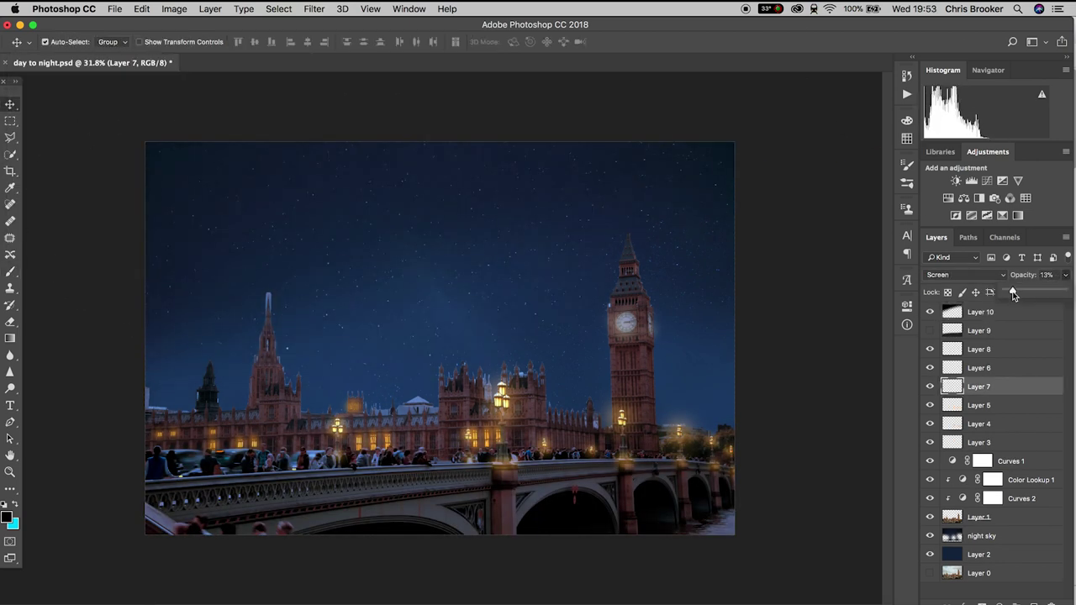
Select Layer 1 and set up a 35 px Eraser for the tall spire at the palace's left end
left_click(963, 519)
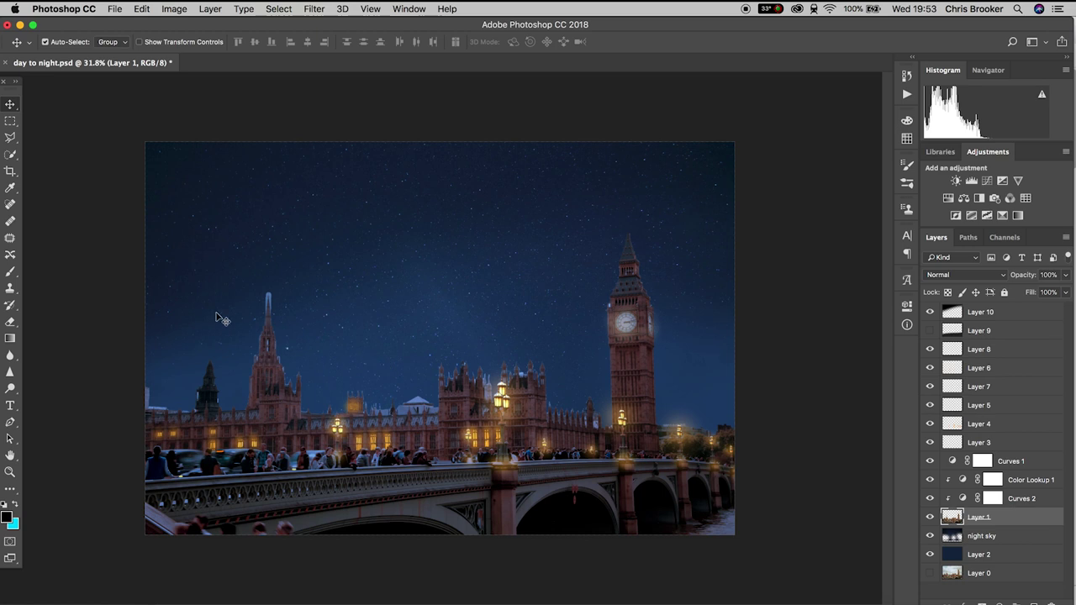
scroll(216, 317, "up", 6)
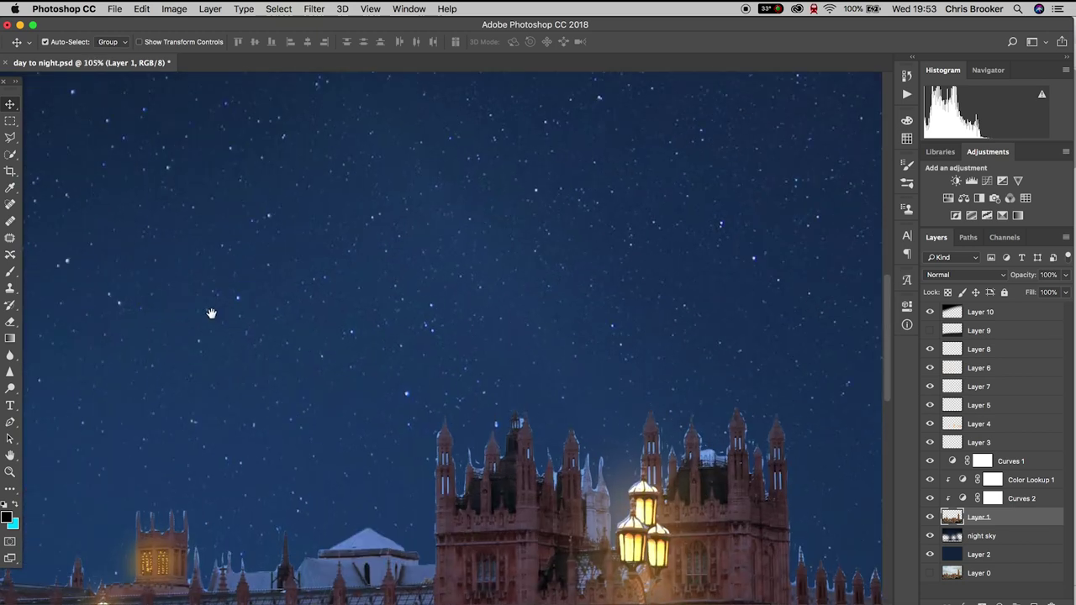
left_click_drag(138, 334, 643, 380)
scroll(411, 268, "up", 6)
mouse_move(335, 187)
left_mouse_down()
mouse_move(487, 380)
mouse_move(459, 367)
mouse_move(408, 194)
mouse_move(386, 398)
left_mouse_up()
left_click(10, 322)
left_click(64, 42)
left_click(86, 82)
Erase the bright sky remnants around the spire's tip and along the edges of its tower
mouse_move(461, 345)
left_mouse_down()
mouse_move(451, 290)
mouse_move(446, 221)
left_mouse_up()
left_click_drag(420, 580, 461, 80)
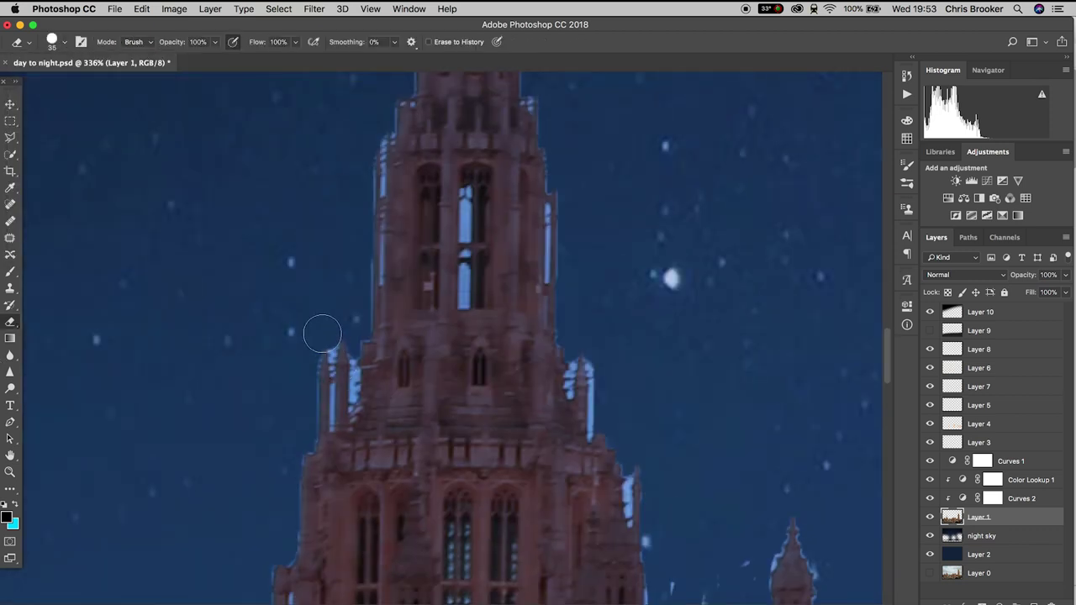
left_click_drag(277, 538, 629, 169)
left_click(296, 473)
key("super+0")
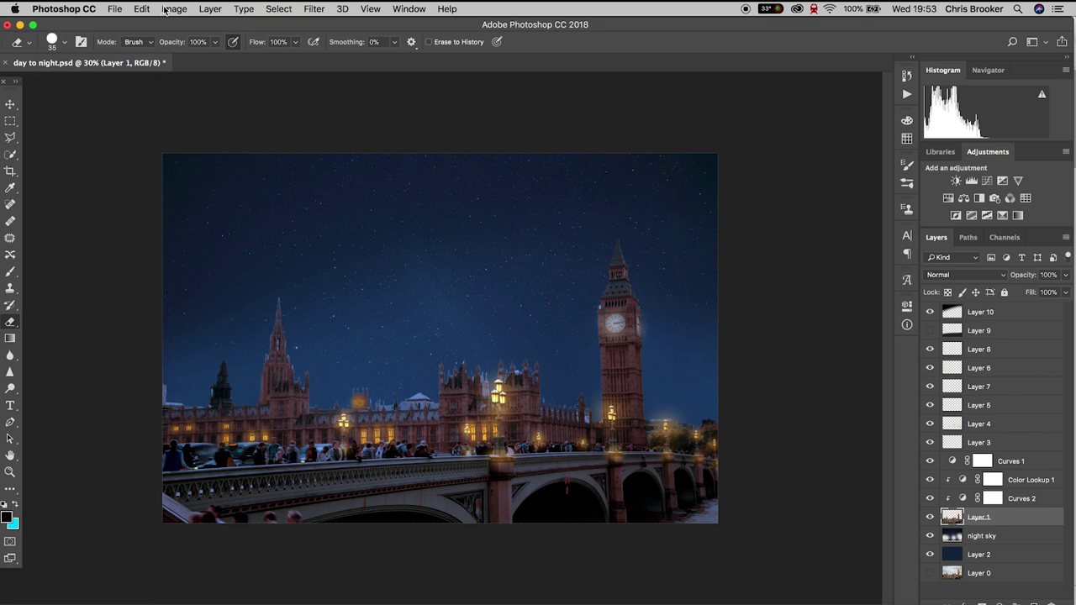
Create a new layer above Layer 1 that uses it as a clipping mask
left_click(211, 8)
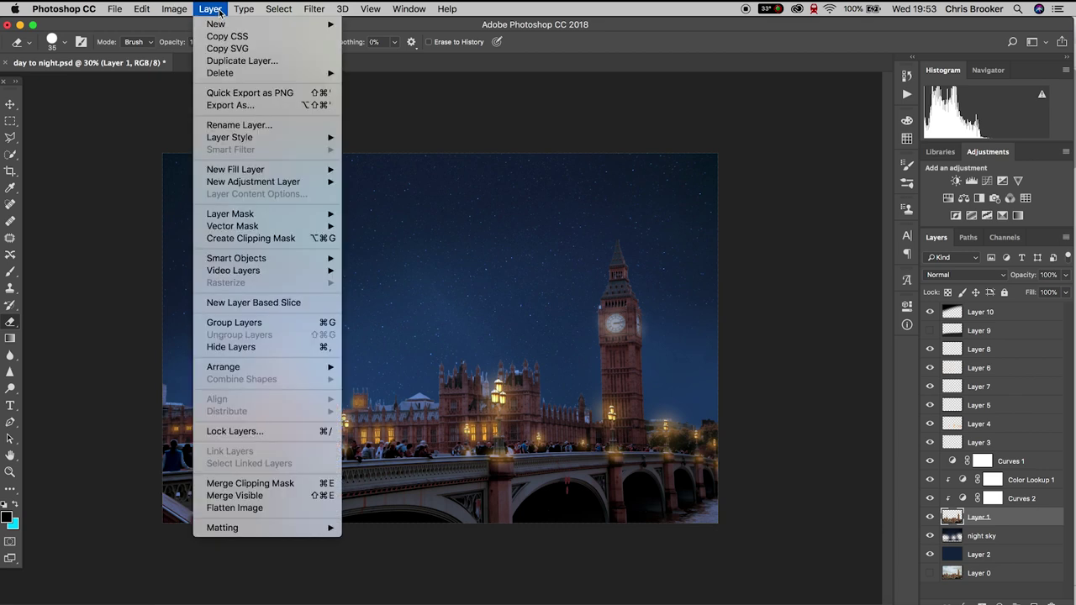
mouse_move(226, 25)
left_click(374, 27)
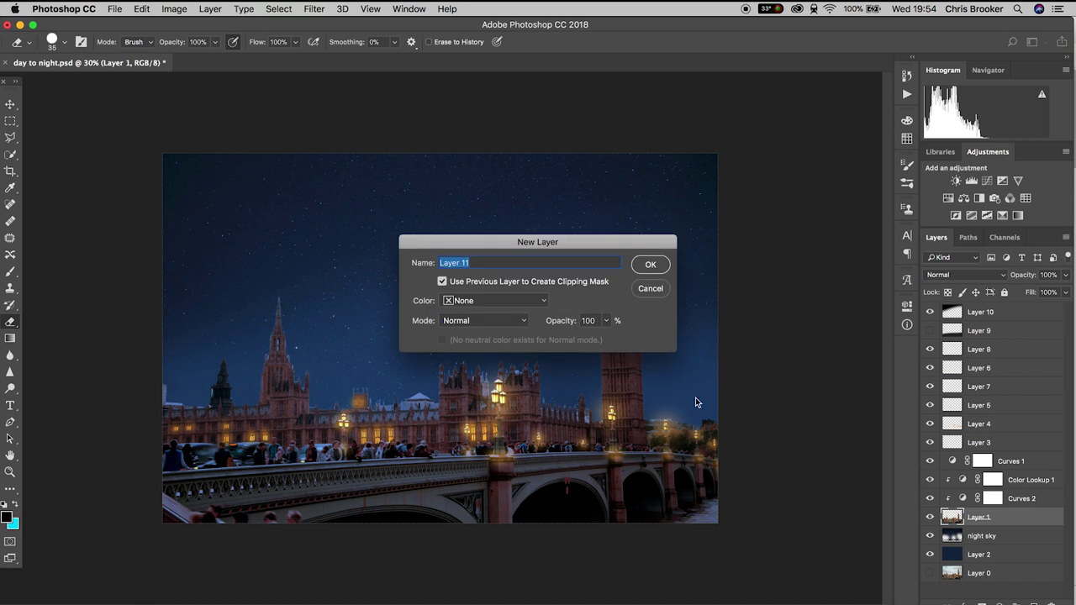
left_click(651, 264)
Set the soft brush size to 1040 px and choose bright yellow #ffe508 as the foreground color
left_click(10, 272)
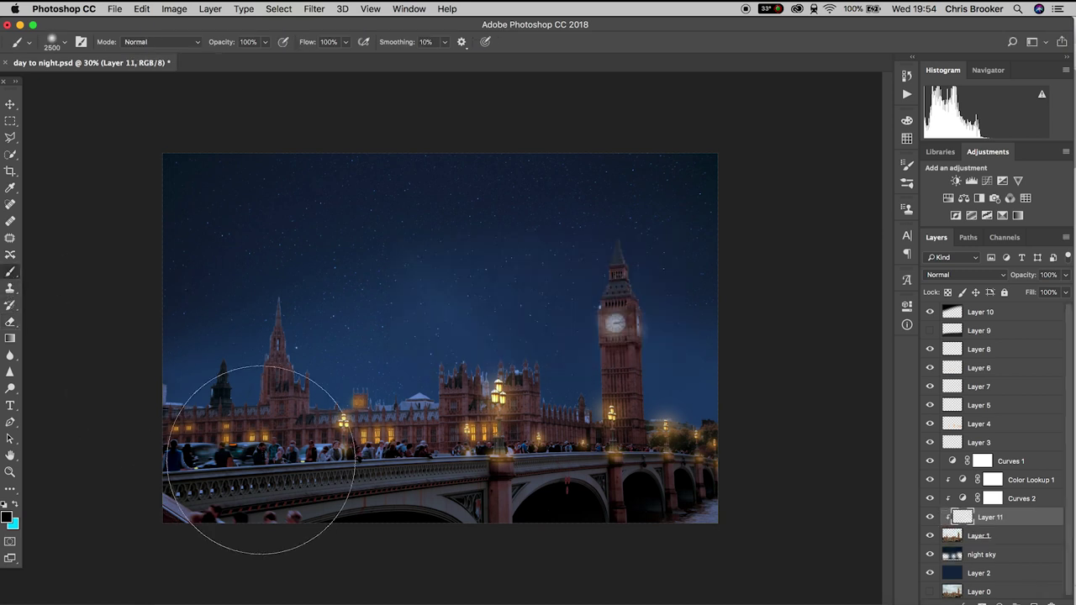
left_click(64, 44)
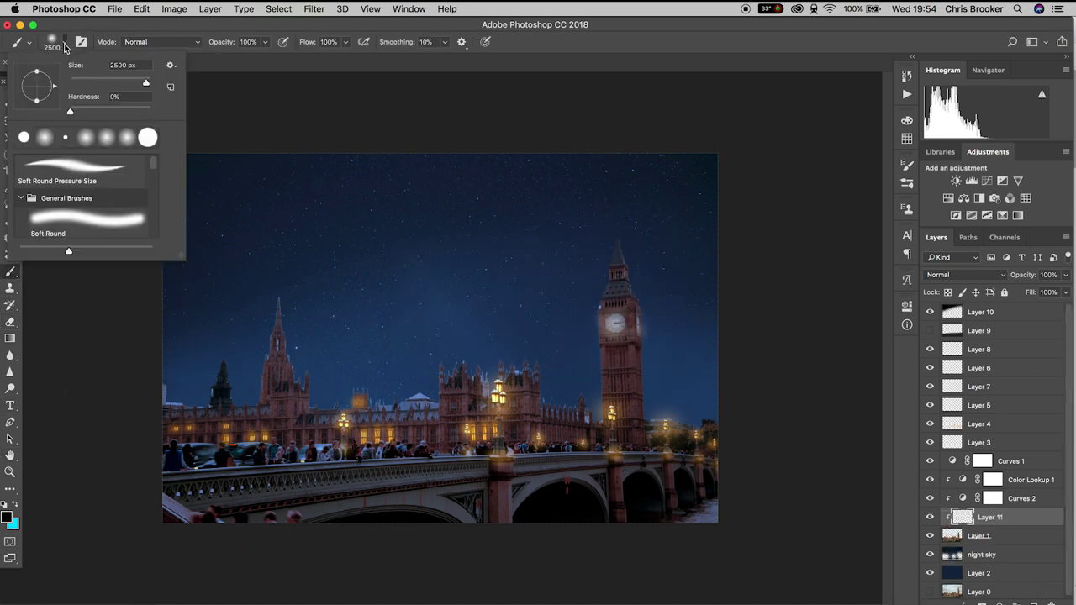
left_click(121, 80)
left_click(141, 82)
left_click(144, 82)
left_click(7, 517)
left_click(808, 103)
left_click_drag(824, 235, 824, 240)
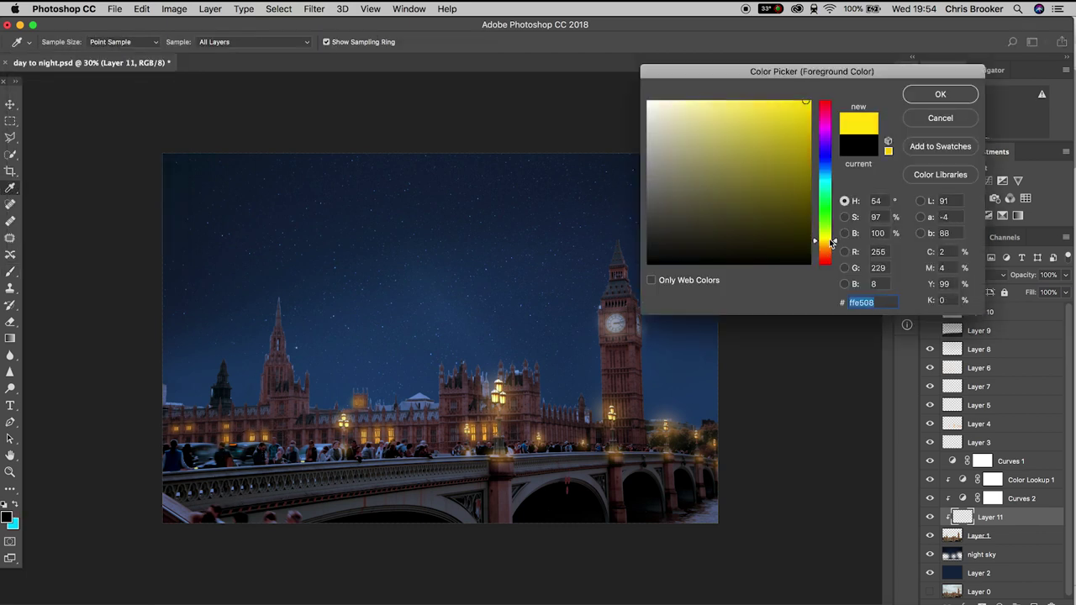
left_click(940, 94)
Move Layer 11 to the top of the layer stack, testing and undoing yellow strokes along the bridge
left_click_drag(168, 471, 648, 469)
key("ctrl+z")
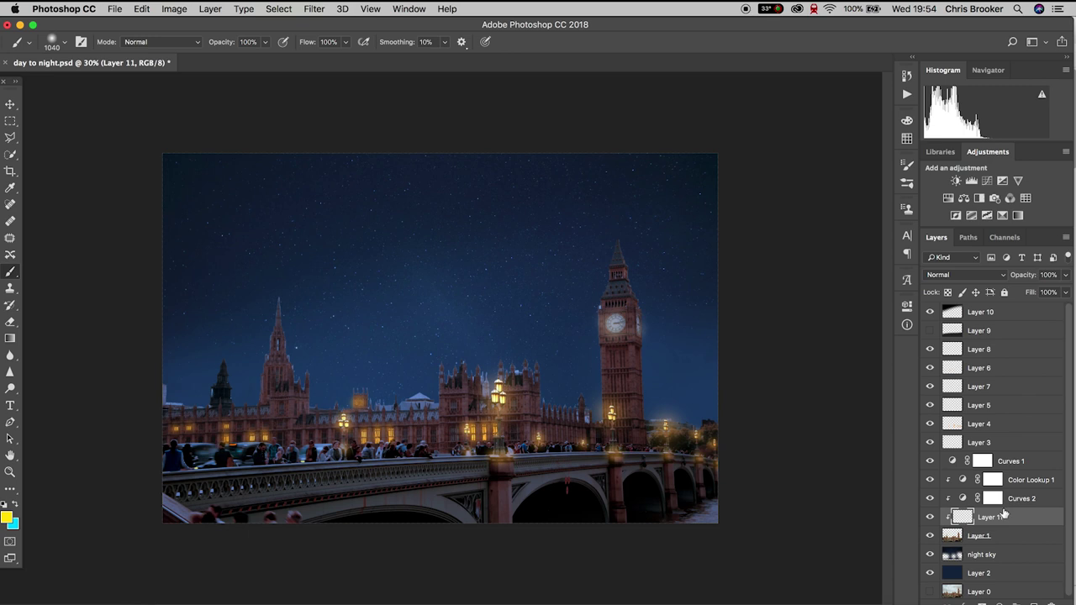
left_click_drag(1000, 517, 1001, 304)
left_click_drag(168, 459, 195, 455)
key("super+z")
Paint a soft yellow band along the bridge parapet and crowd with a smaller brush, using 332 px for the far end
left_click(64, 42)
left_click_drag(141, 84, 122, 84)
left_click_drag(168, 471, 715, 463)
key("super+z")
left_click_drag(168, 470, 572, 442)
left_click(64, 42)
left_click_drag(123, 84, 136, 83)
left_click_drag(595, 443, 714, 446)
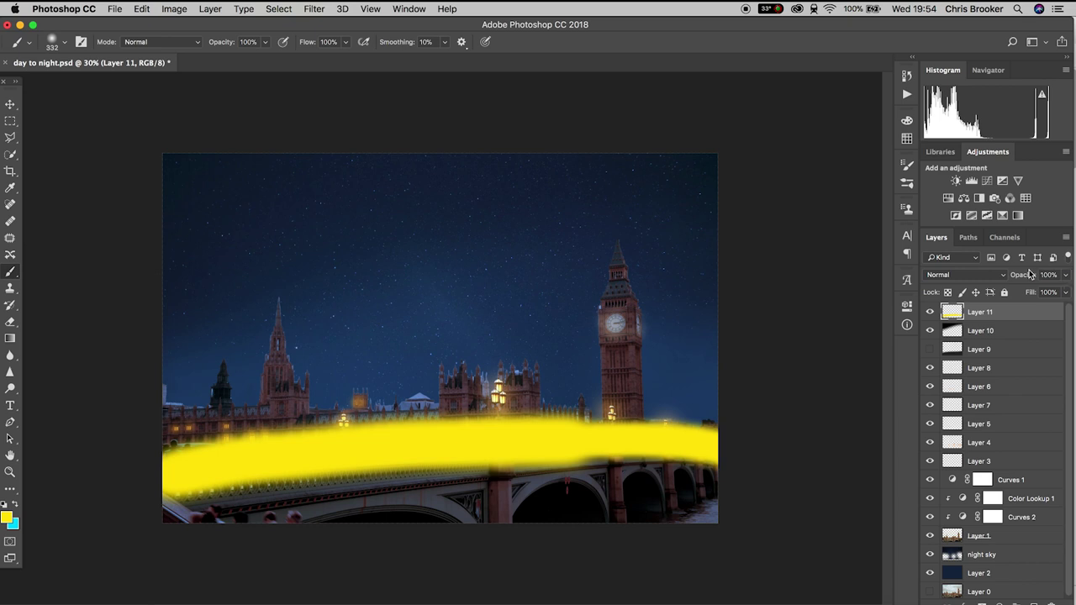
Set Layer 11's blend mode to Linear Dodge (Add) and reduce its opacity to 10%
left_click(966, 274)
left_click(958, 283)
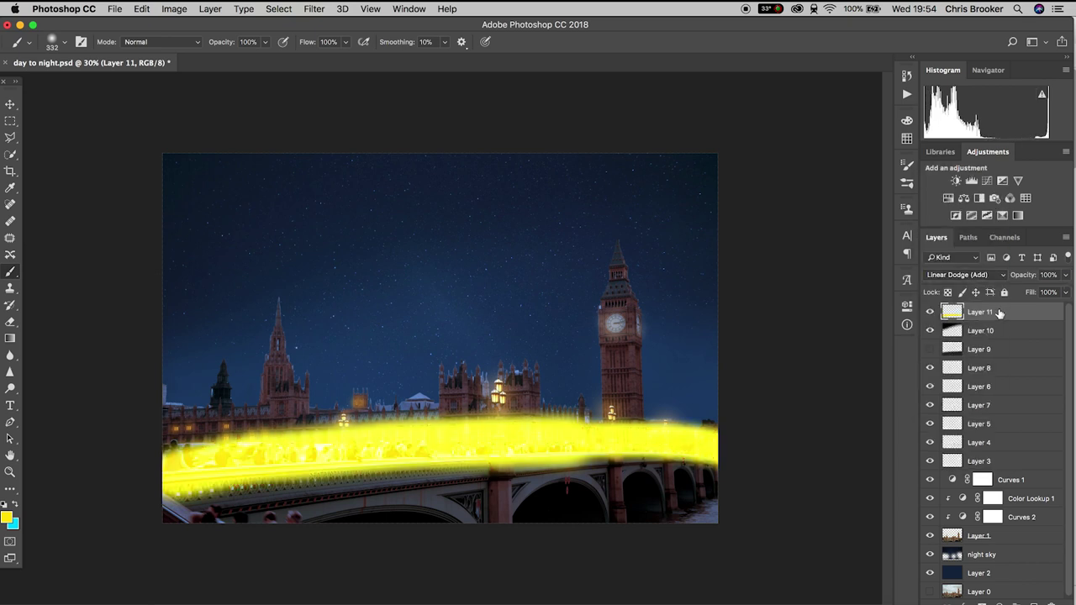
left_click(1065, 275)
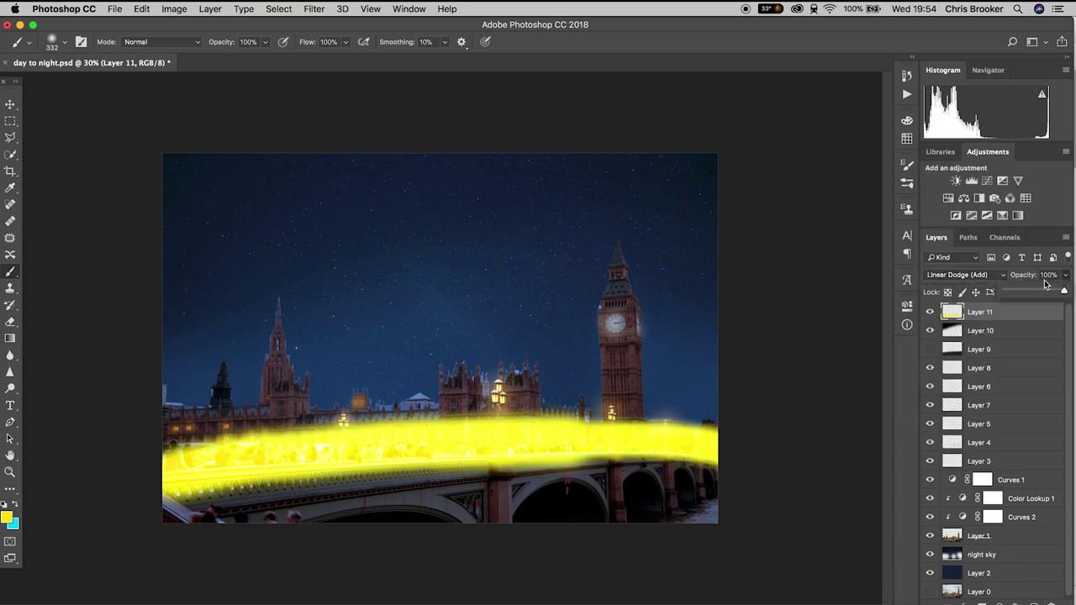
left_click_drag(1012, 290, 1010, 289)
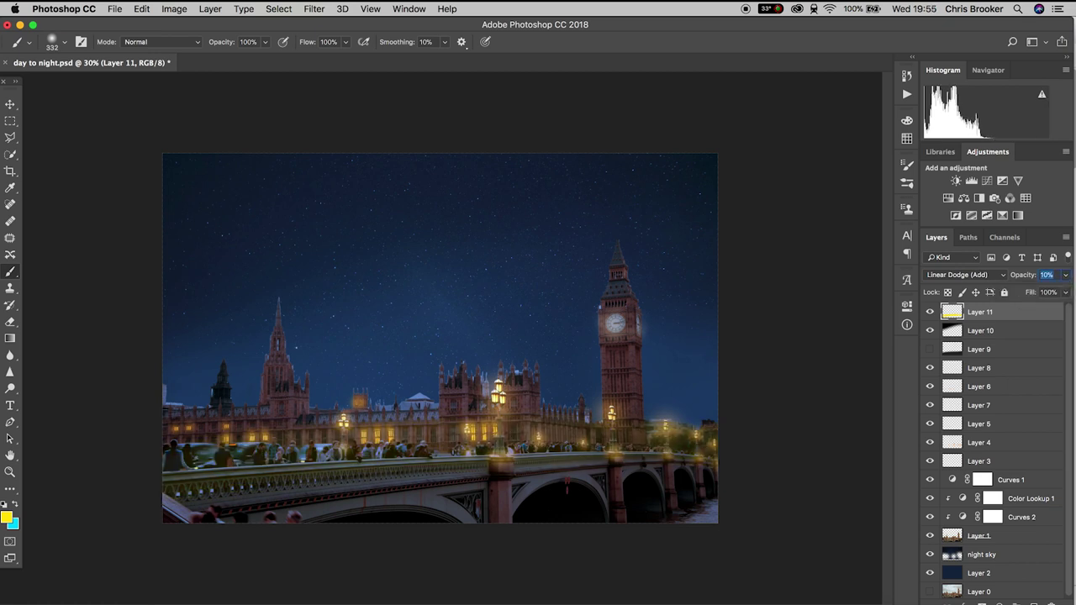
Add an unclipped Curves adjustment layer above Layer 11 with Normal mode and 100% opacity
left_click(278, 8)
mouse_move(210, 8)
mouse_move(293, 181)
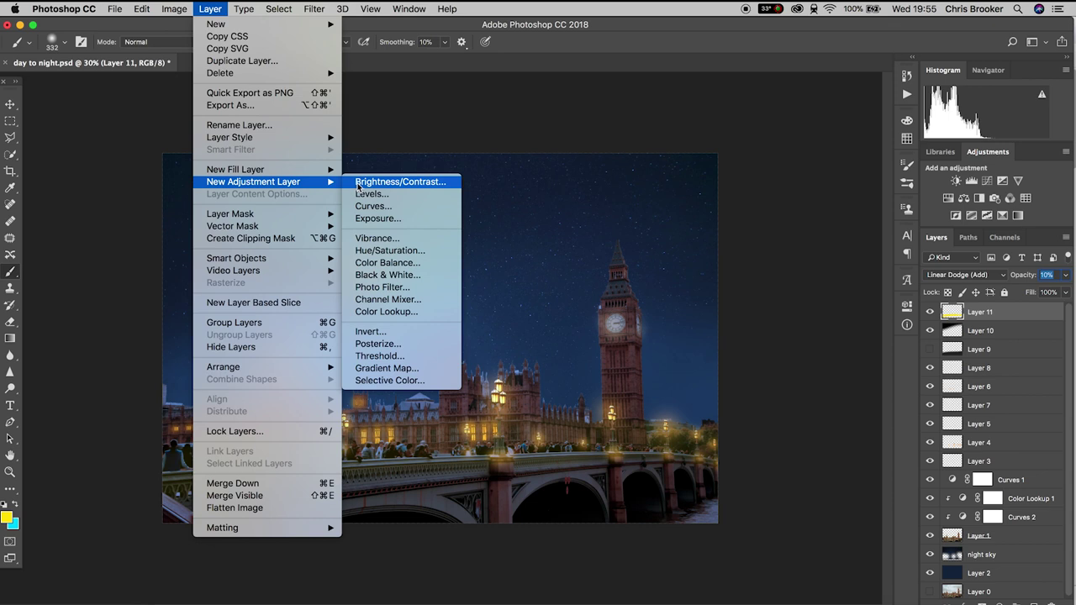
left_click(413, 207)
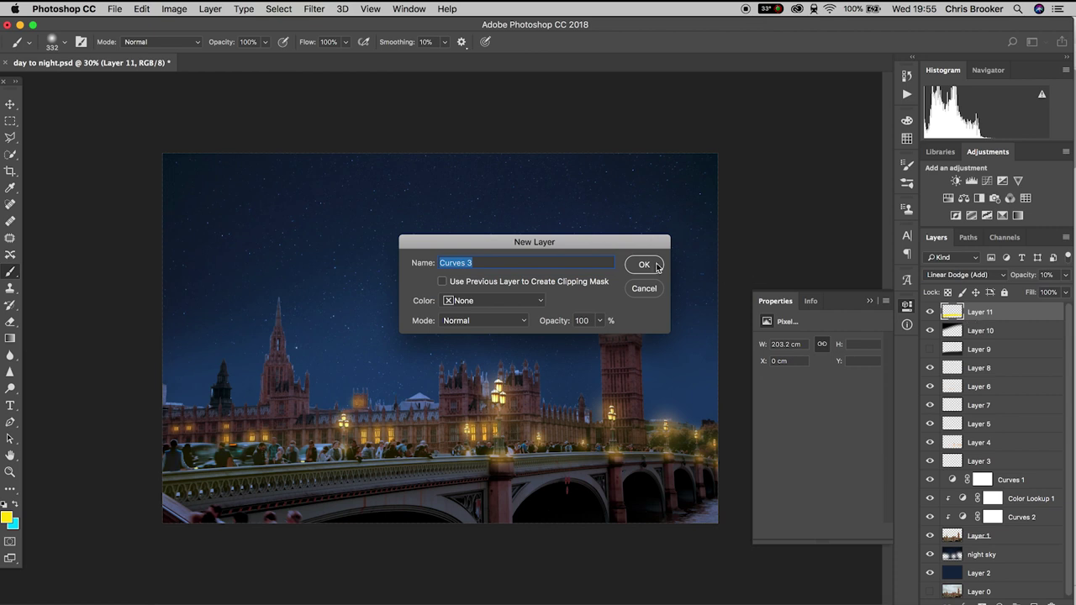
left_click(644, 265)
left_click(952, 312)
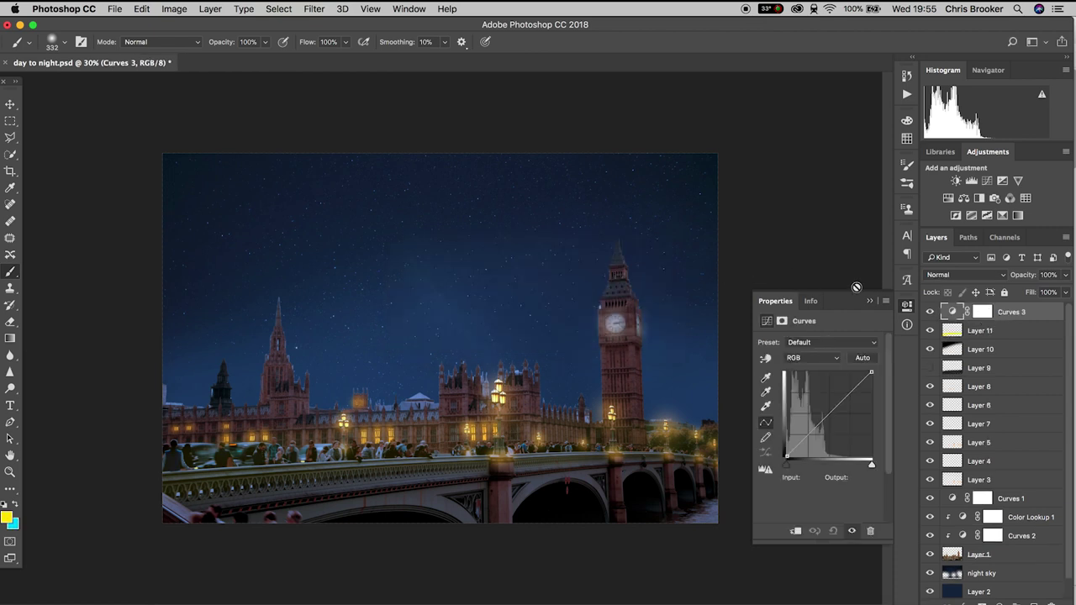
Boost contrast on the RGB curve: white point input 232, black point slightly inward, and an upper point at input 177, output 175
left_click_drag(870, 371, 863, 371)
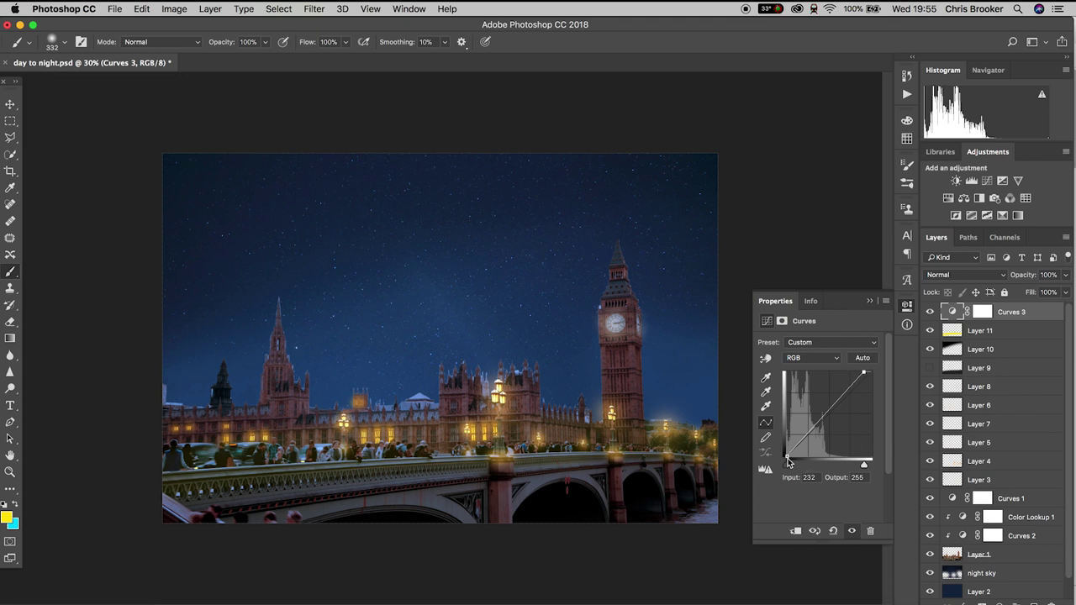
left_click_drag(790, 457, 793, 459)
left_click_drag(822, 418, 845, 398)
Lower the midtones of the Blue curve to input 143, output 129 and of the Green curve to input 142, output 136
left_click(830, 363)
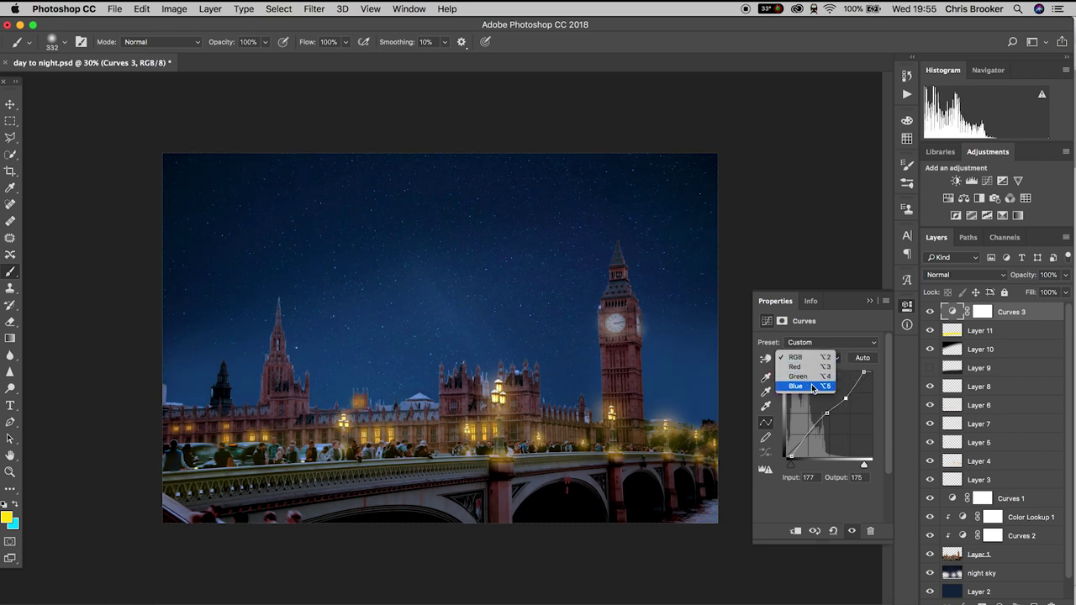
left_click(807, 384)
left_click_drag(828, 414, 830, 412)
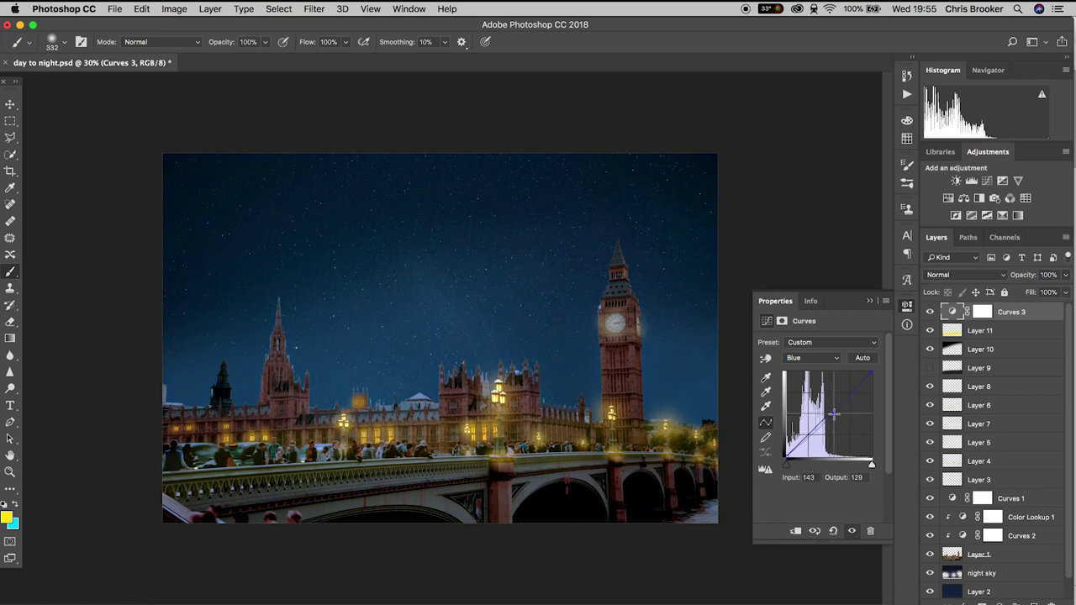
left_click(819, 359)
left_click(805, 352)
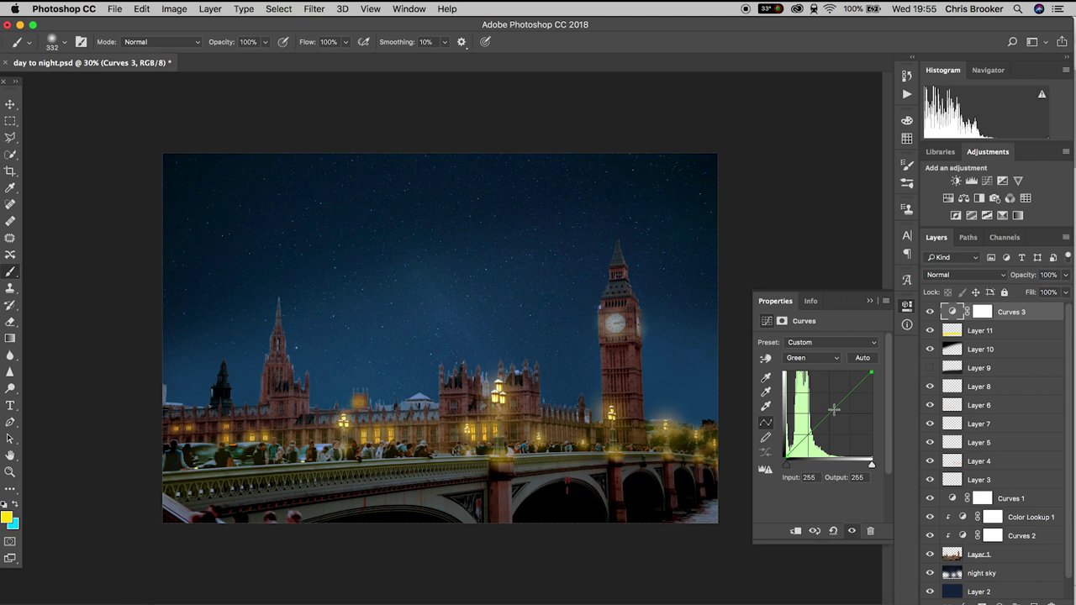
left_click_drag(834, 411, 832, 411)
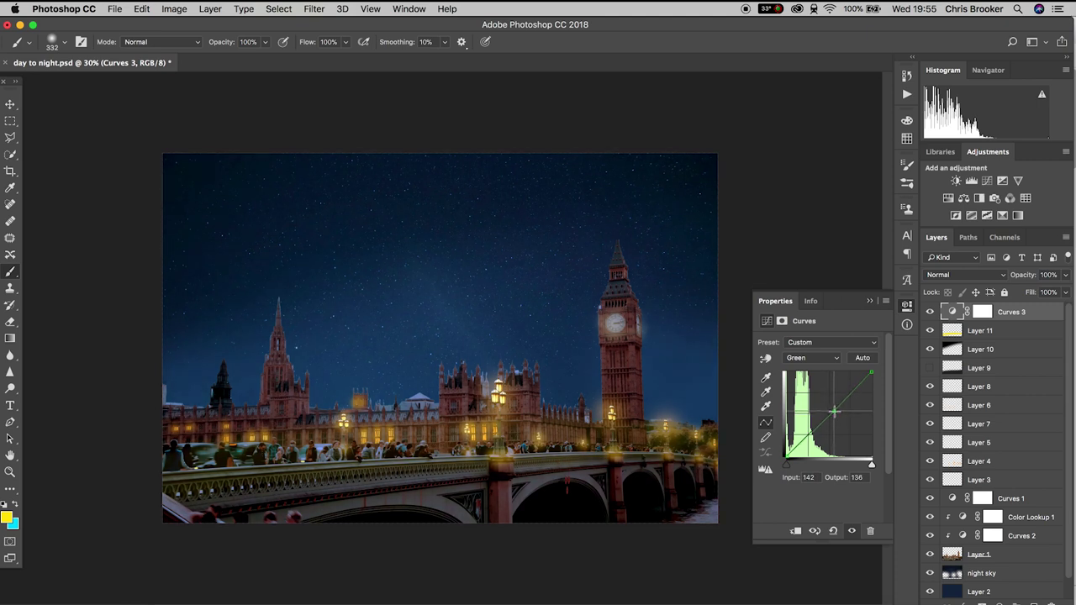